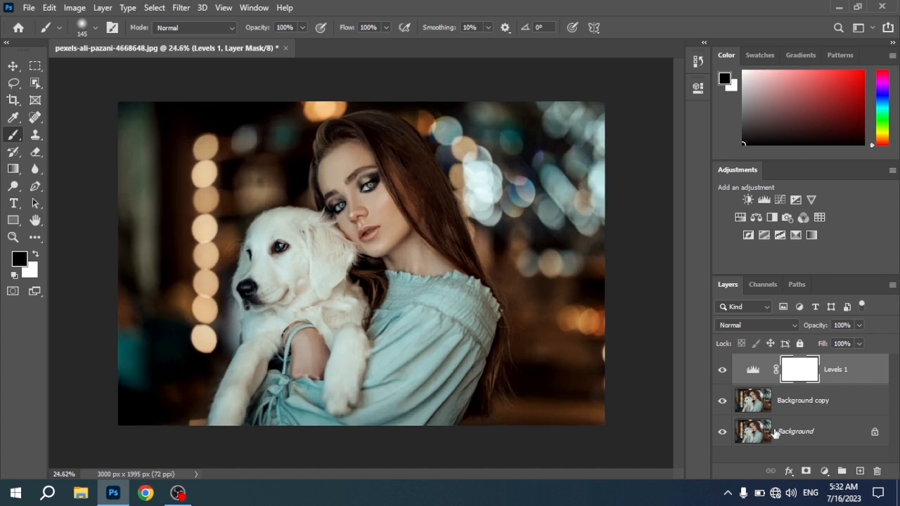
- Check the Levels adjustment's effect and add a Gradient Map adjustment layer directly above Background copy
click(723, 373)
click(723, 372)
click(819, 403)
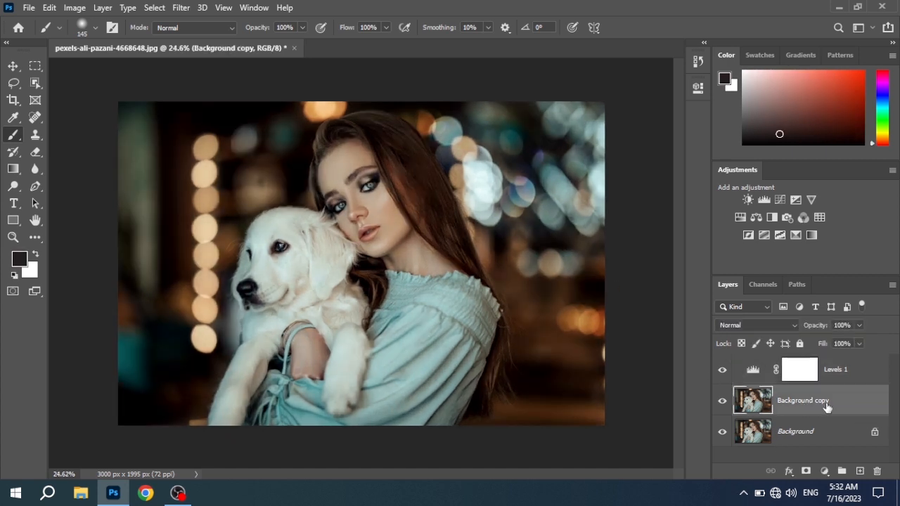
click(823, 470)
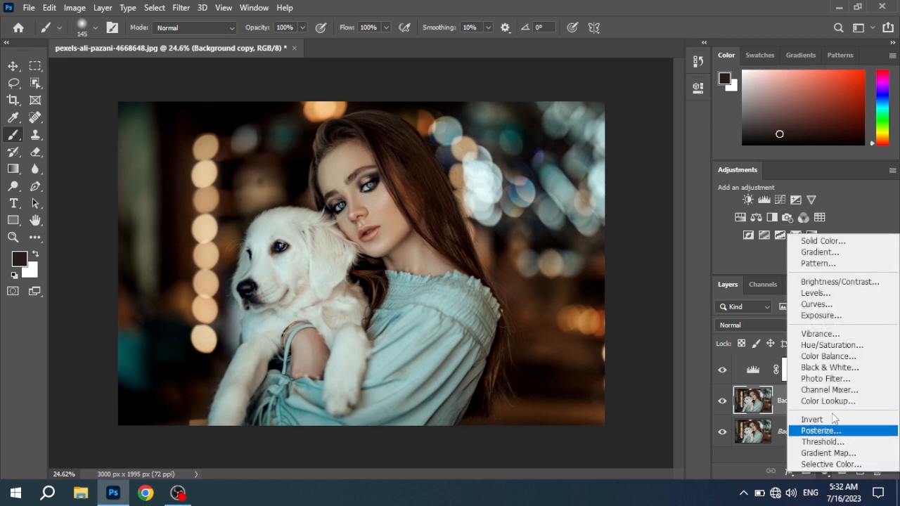
click(815, 454)
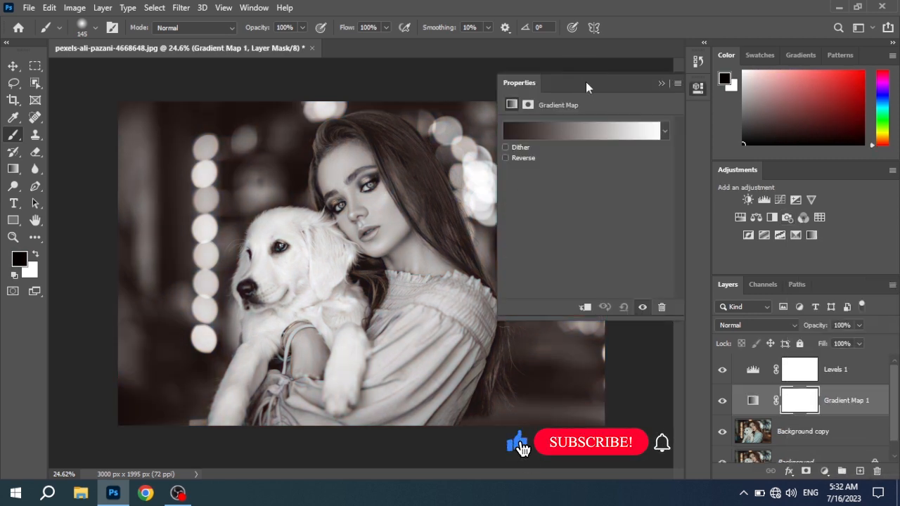
- Set the dark-end color stop of the Gradient Map's gradient to orange ff9600
click(560, 132)
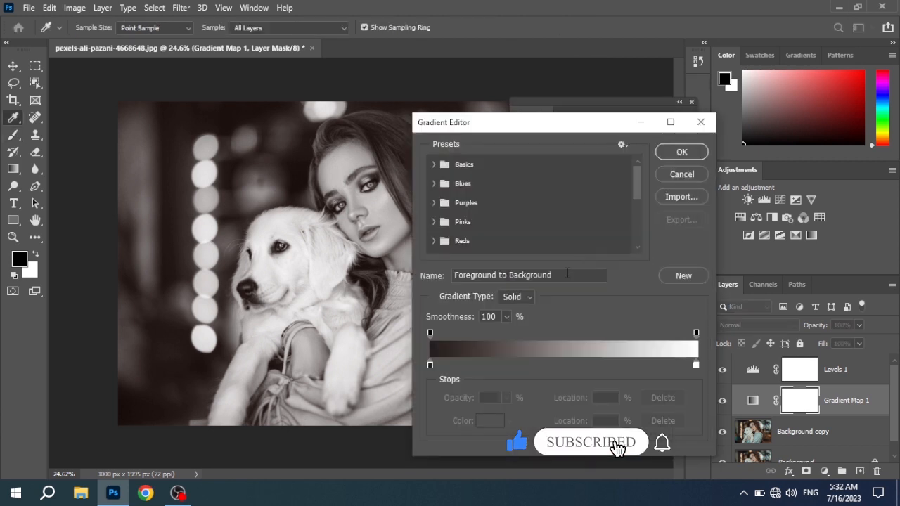
drag(580, 131, 666, 130)
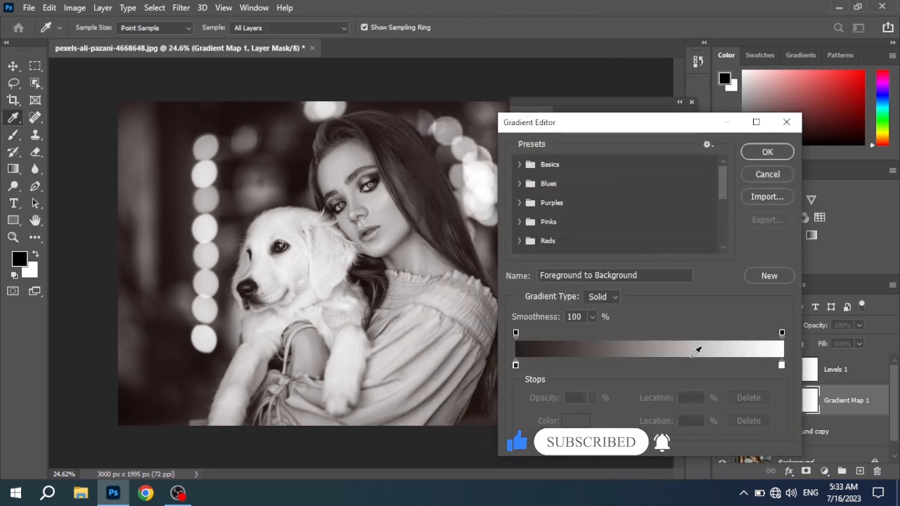
click(515, 364)
click(574, 420)
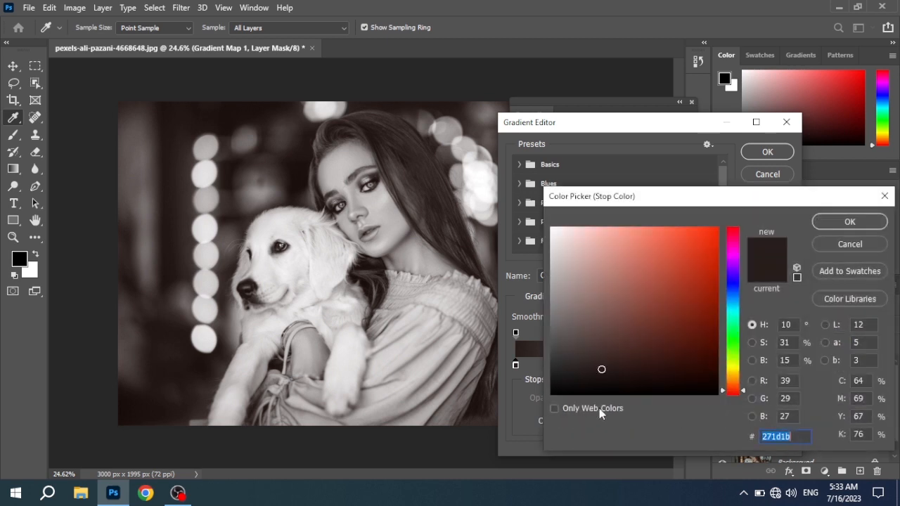
drag(732, 388, 732, 378)
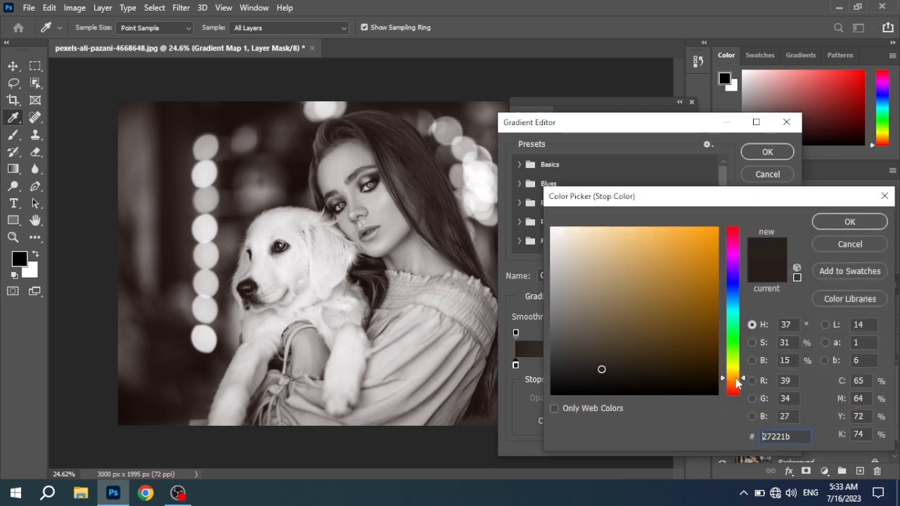
drag(685, 319, 718, 227)
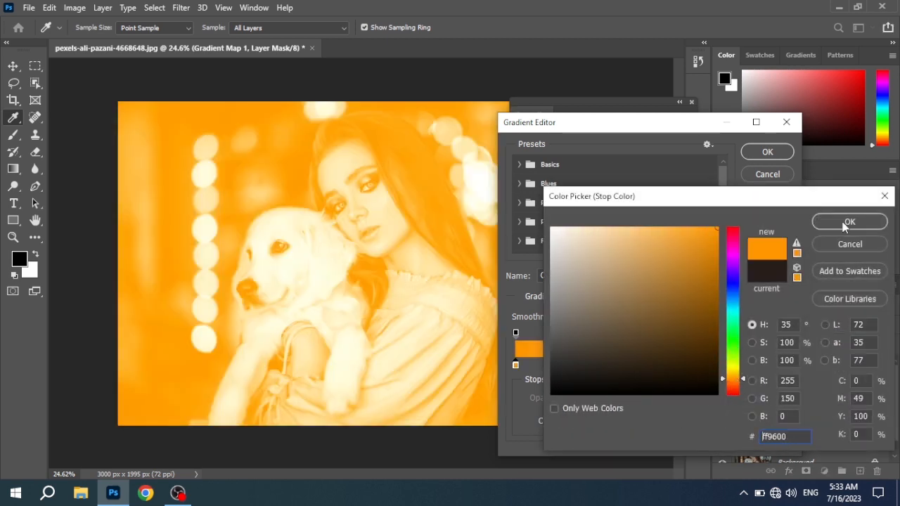
click(847, 222)
- Try light pink ffb7b7 on the gradient's white end stop and undo the color change
click(781, 367)
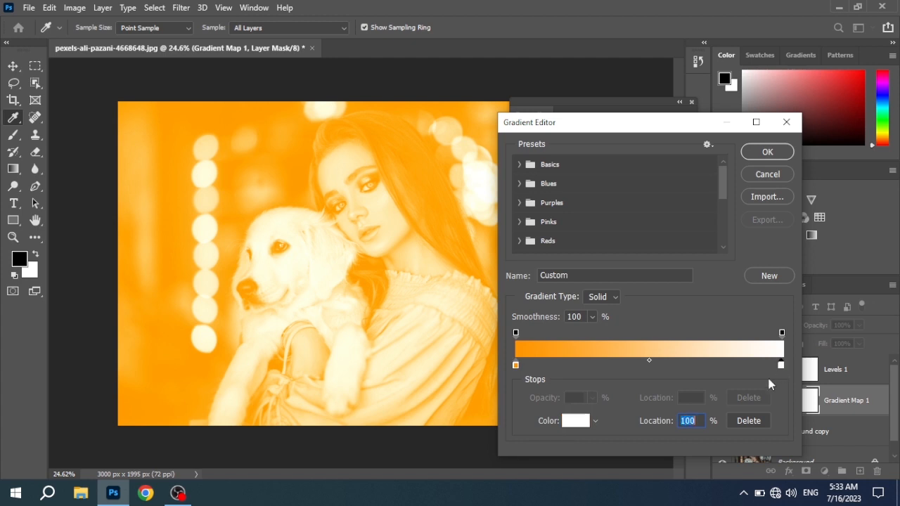
click(572, 423)
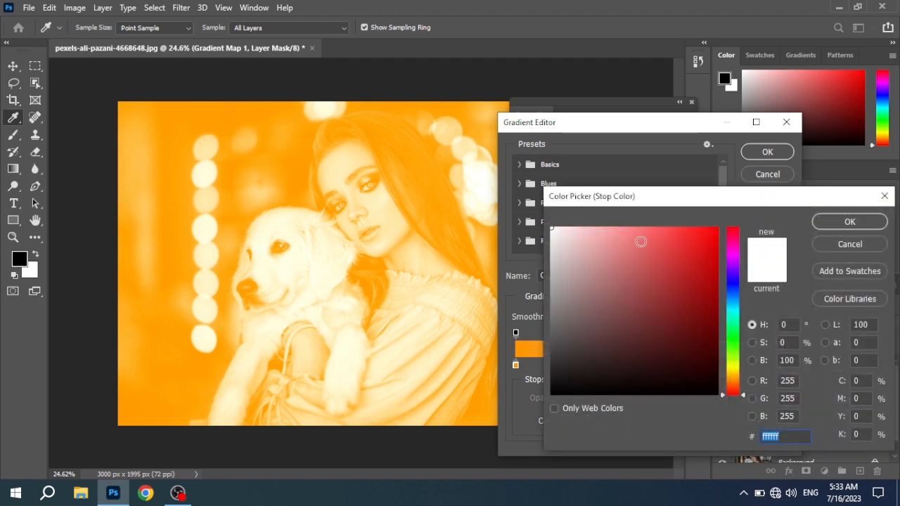
drag(641, 241, 597, 147)
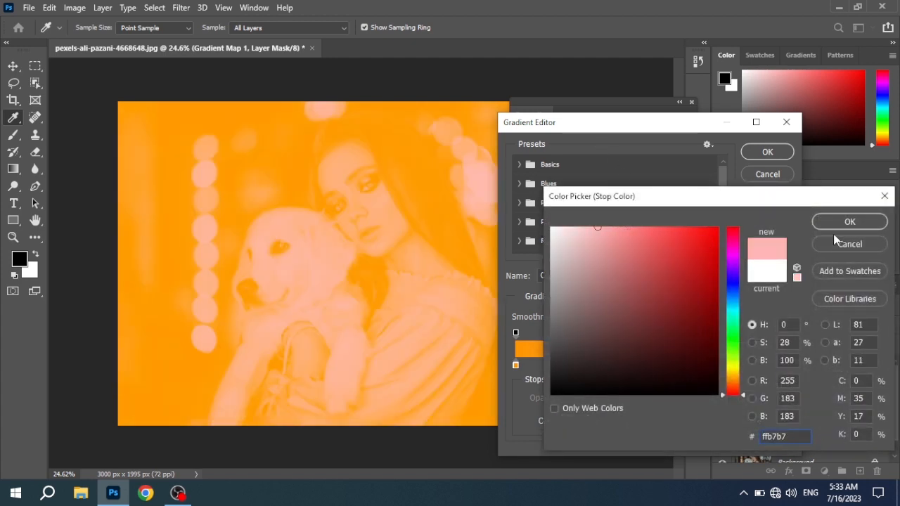
click(850, 223)
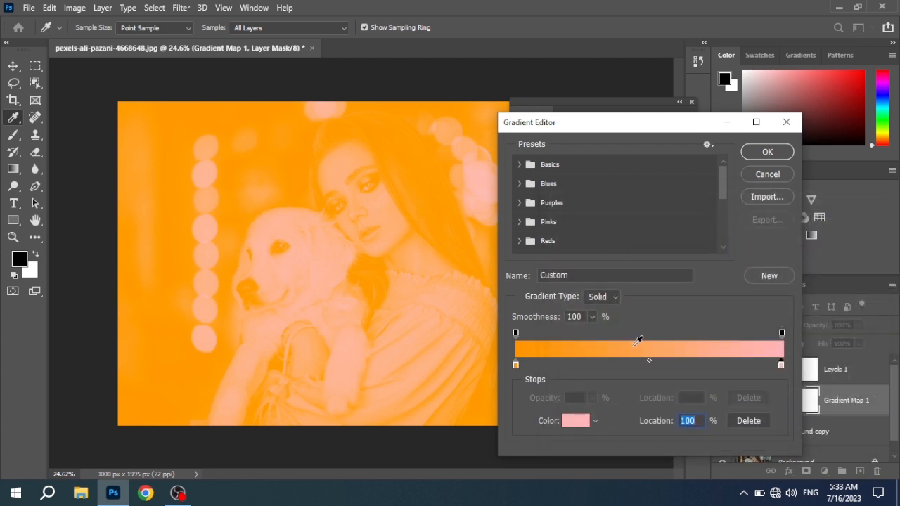
key(ctrl+z)
- Add a bright red color stop at the 54% location of the gradient and apply the gradient
drag(653, 130, 647, 125)
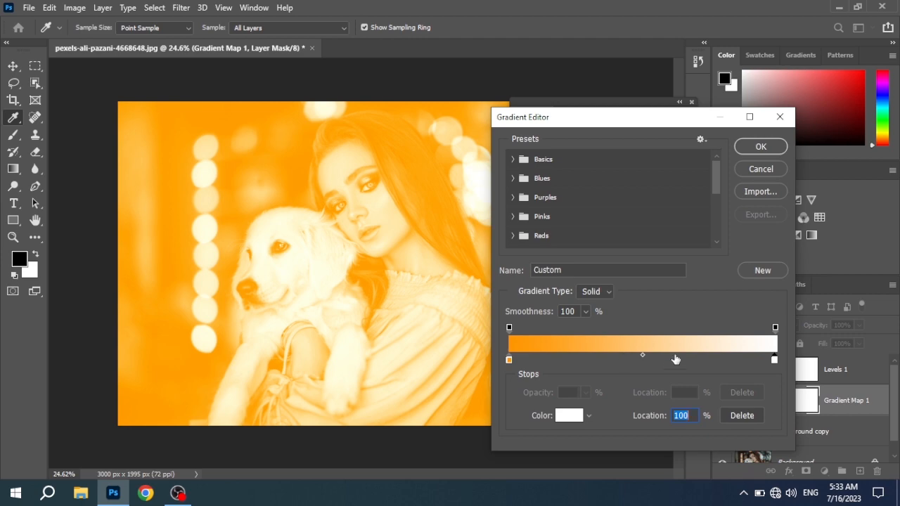
click(654, 360)
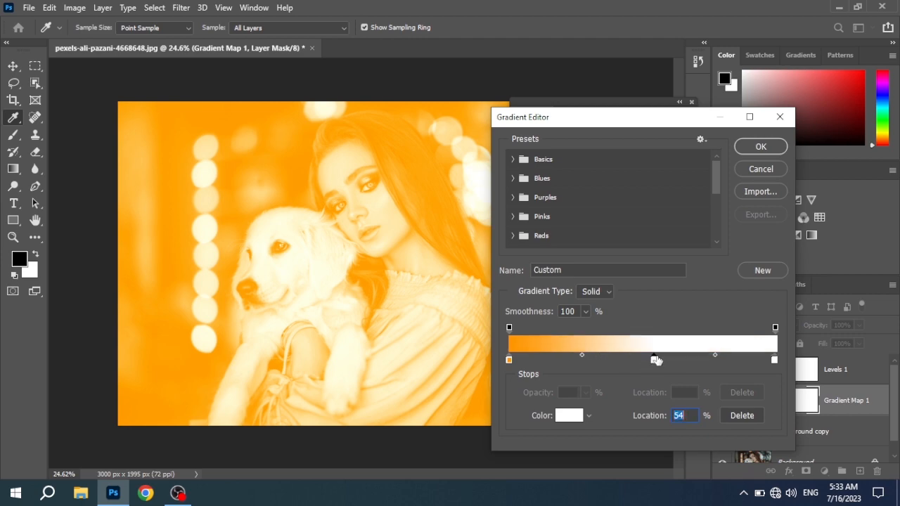
click(567, 415)
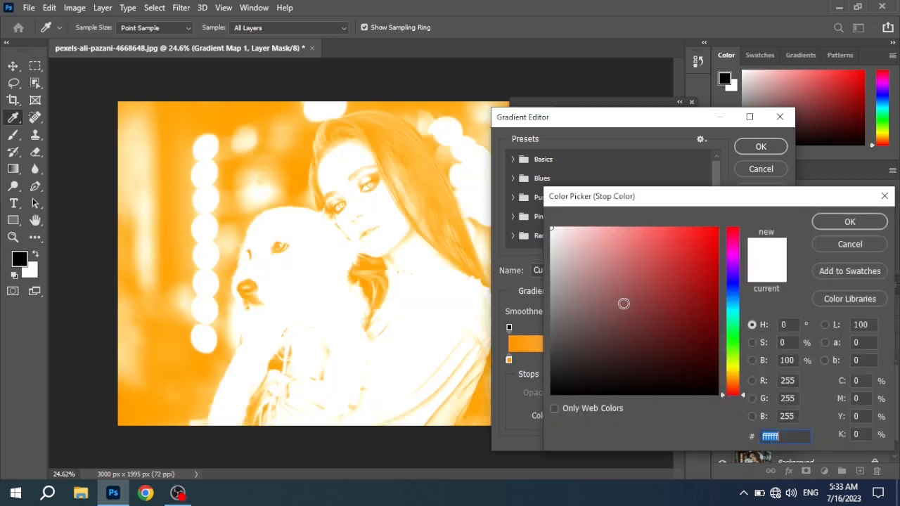
click(691, 227)
click(842, 224)
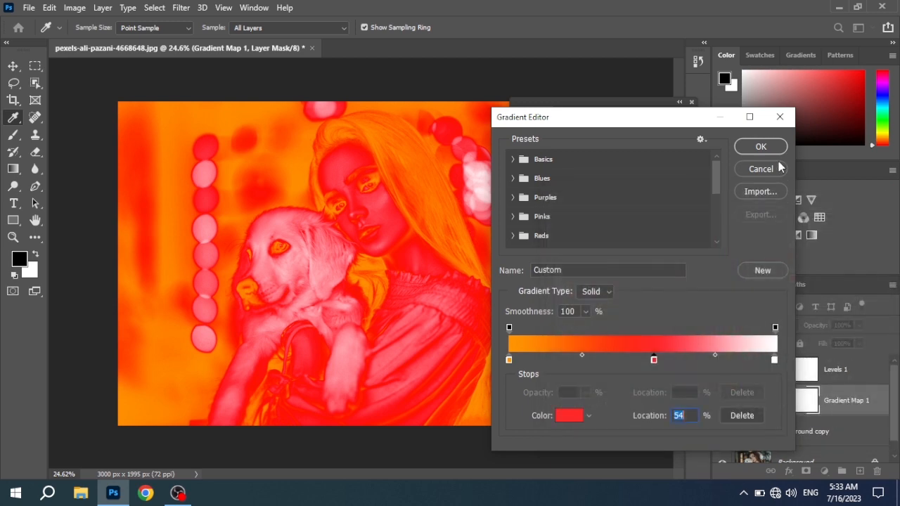
click(760, 146)
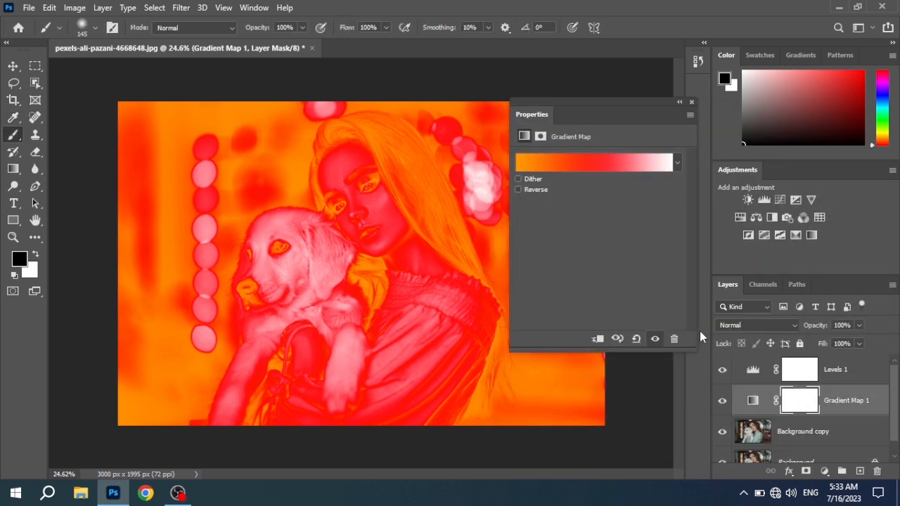
- Move the gradient's red stop to 34% and the red-to-white midpoint to 25%, and apply the changes
click(613, 167)
drag(653, 360, 600, 364)
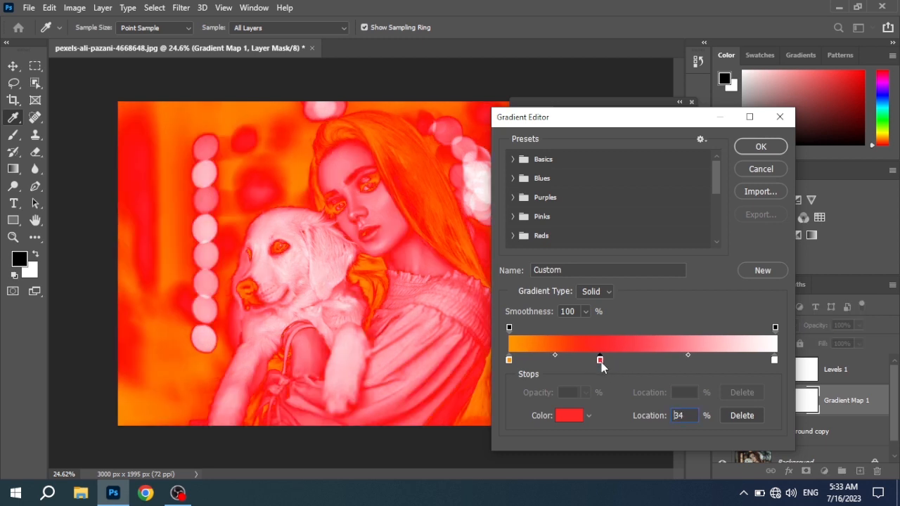
drag(687, 354, 648, 394)
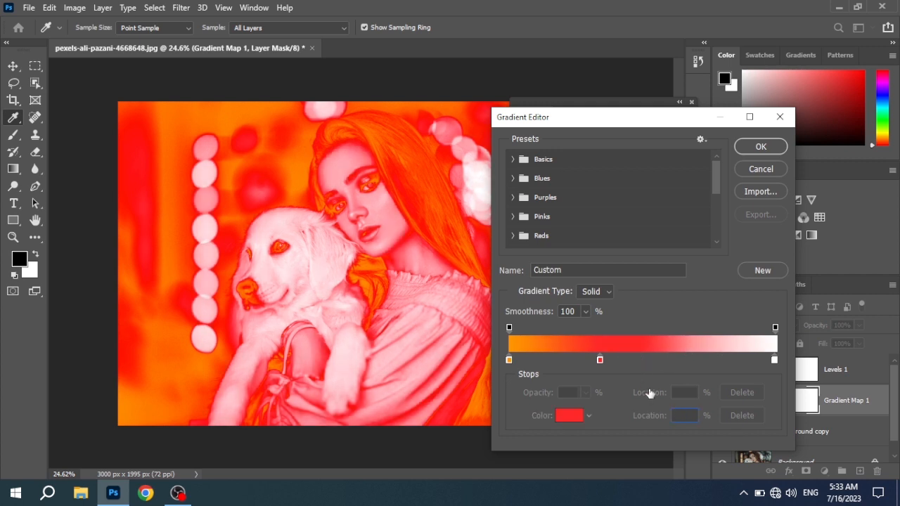
click(594, 360)
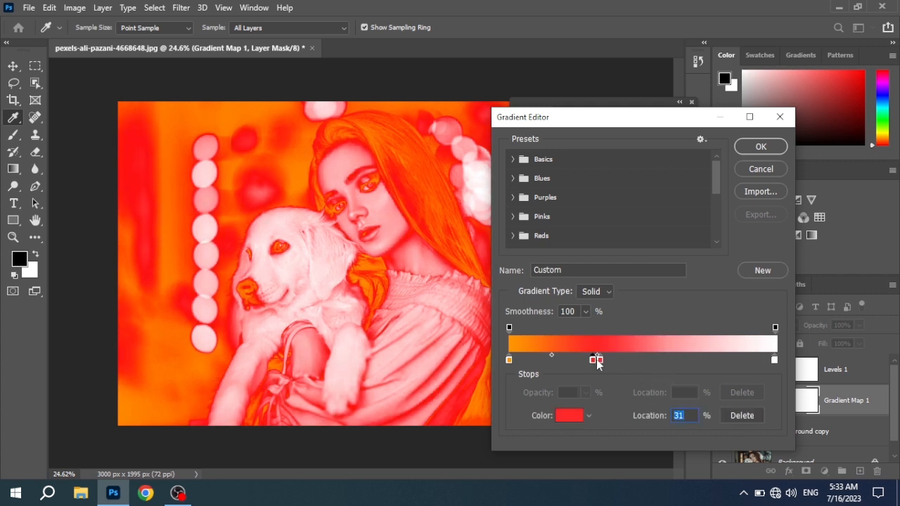
drag(596, 359, 599, 359)
drag(665, 360, 647, 361)
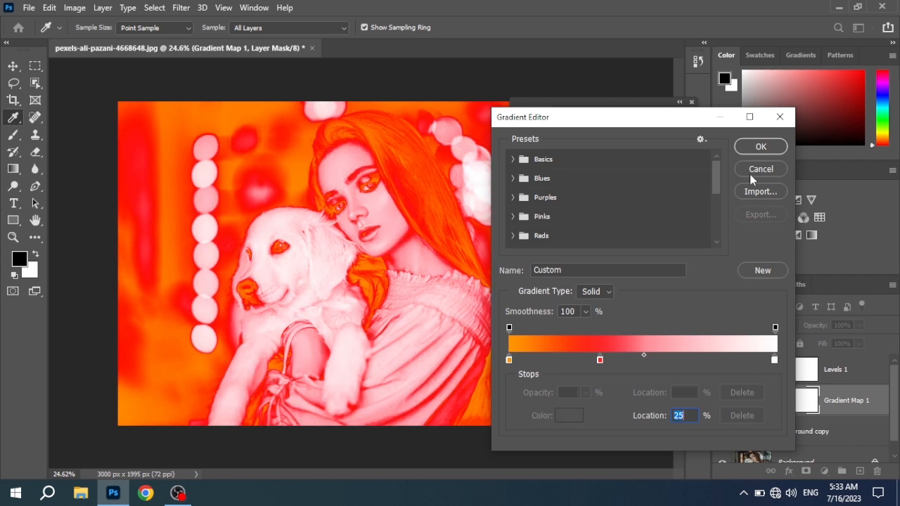
click(753, 147)
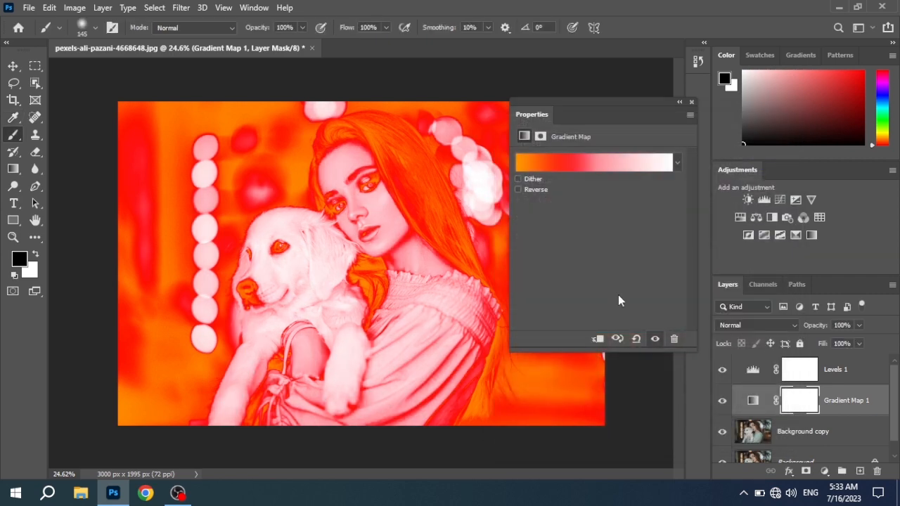
- Close the gradient map's properties and set the Gradient Map 1 layer's blend mode to Soft Light
click(692, 102)
click(872, 397)
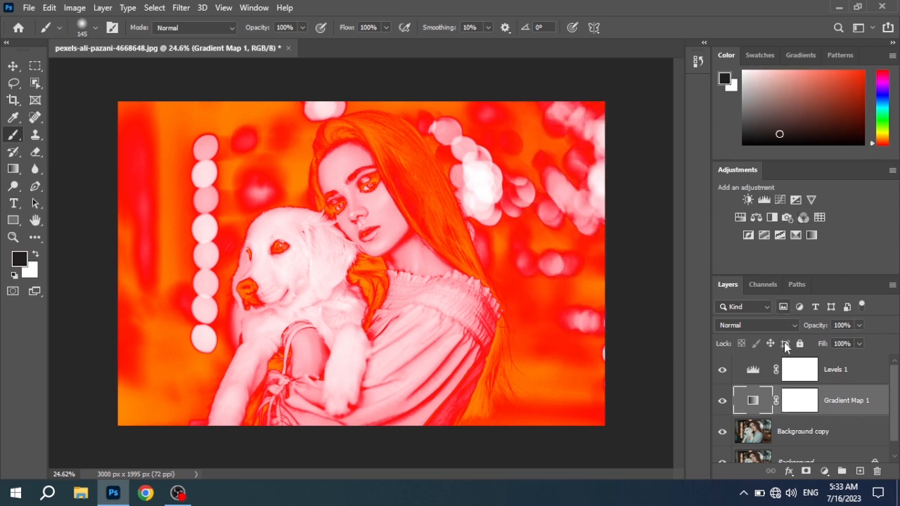
click(773, 324)
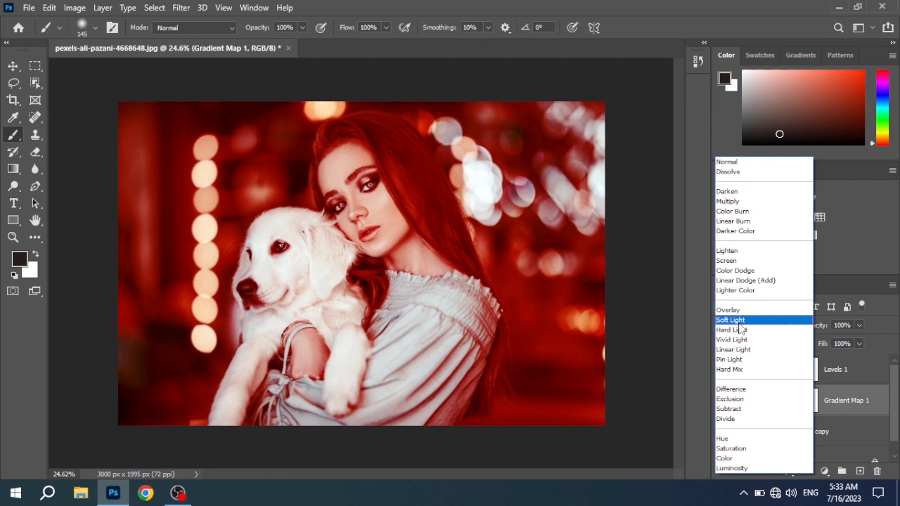
click(738, 323)
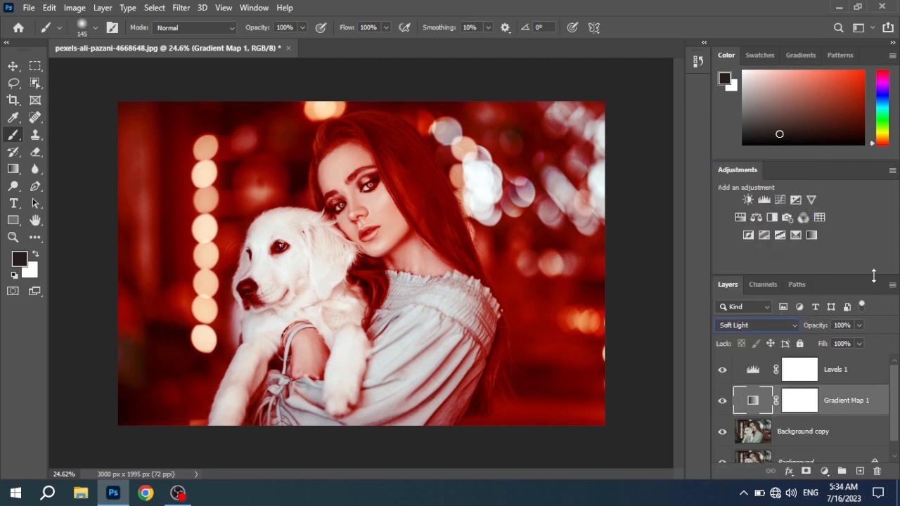
- In Gradient Map 1's blending options, split the Underlying Layer sliders to 0/60 for shadows and 98/255 for highlights, and apply
right_click(865, 405)
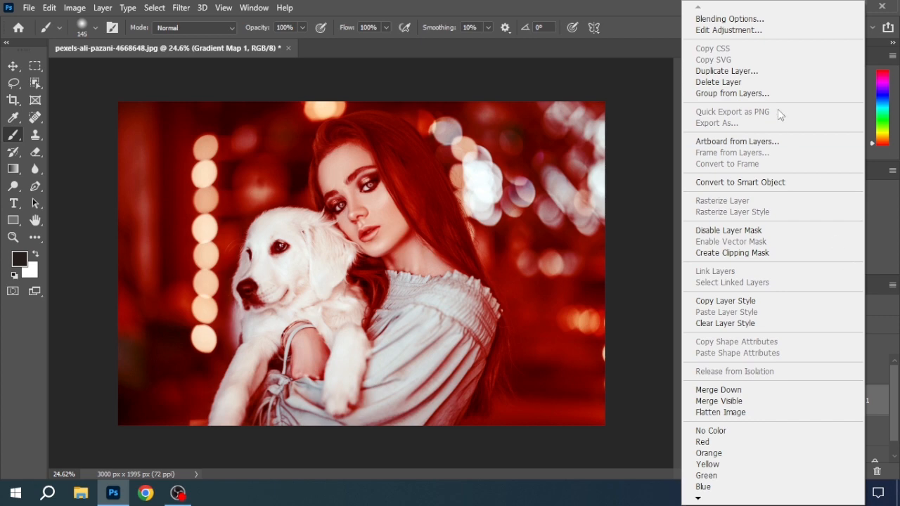
click(736, 20)
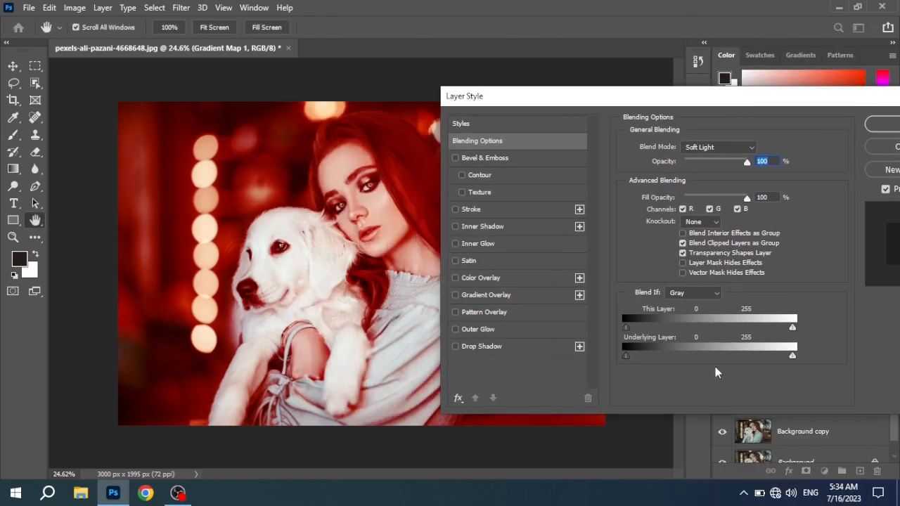
drag(629, 354, 683, 356)
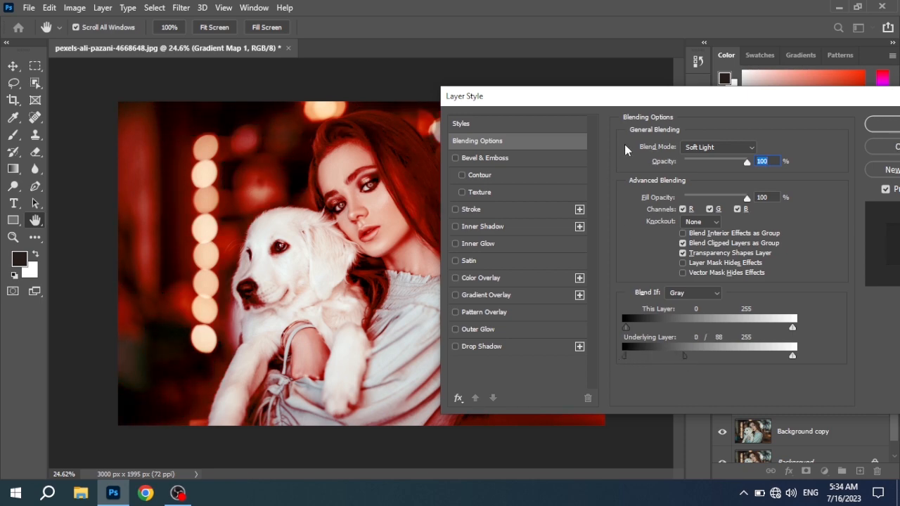
drag(650, 98, 656, 58)
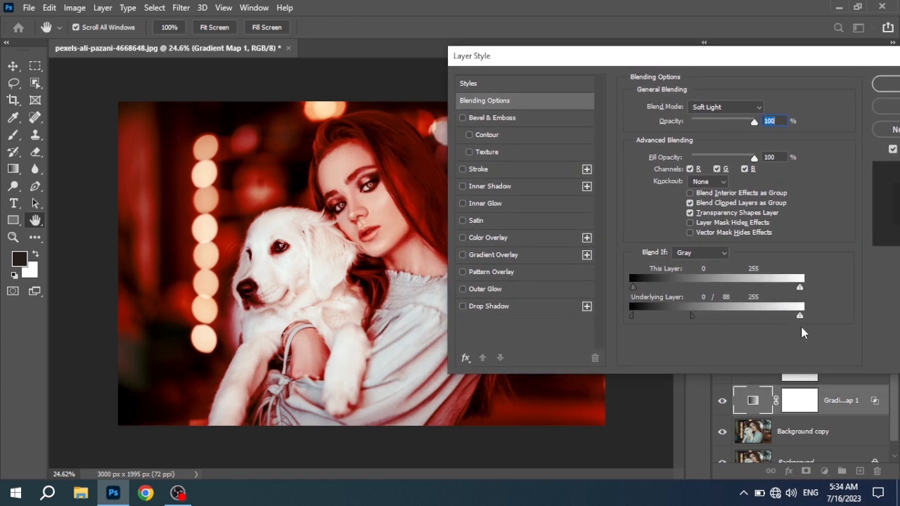
mouse_move(792, 320)
mouse_down()
mouse_move(708, 334)
mouse_move(715, 316)
mouse_move(775, 316)
mouse_up()
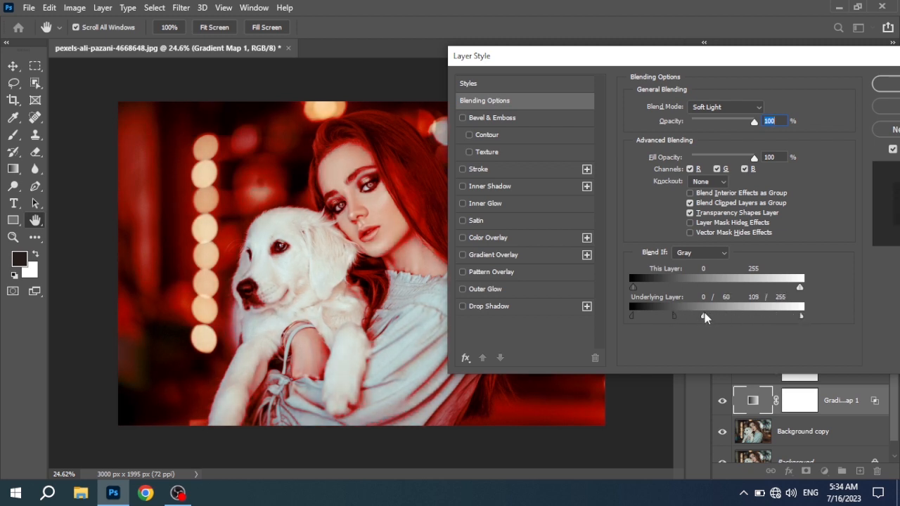
drag(706, 318, 696, 316)
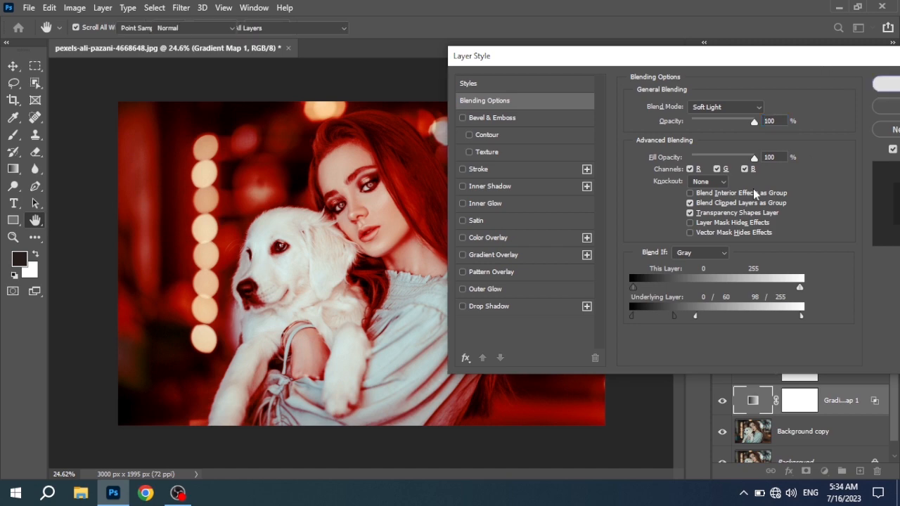
key(Return)
- Fit the image to the window and lower the Gradient Map 1 layer's opacity to 53%
scroll(410, 276, up, 2)
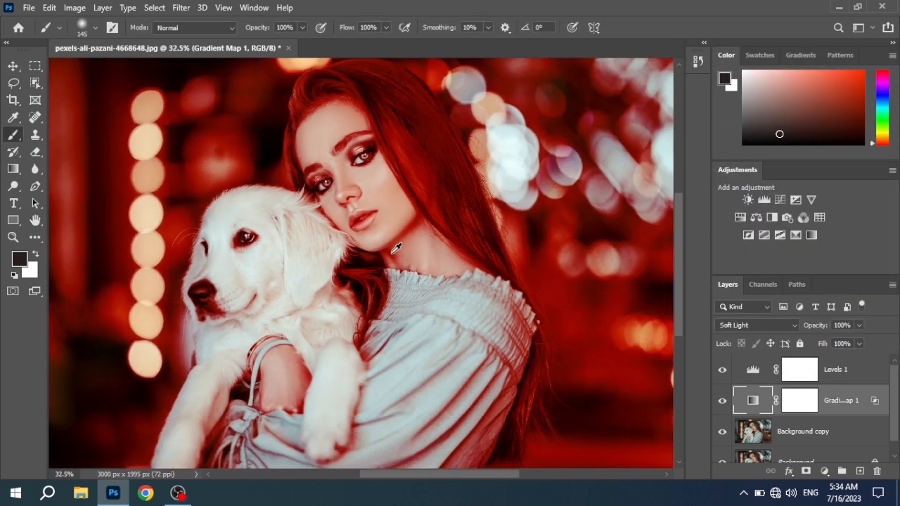
key(ctrl+0)
click(808, 405)
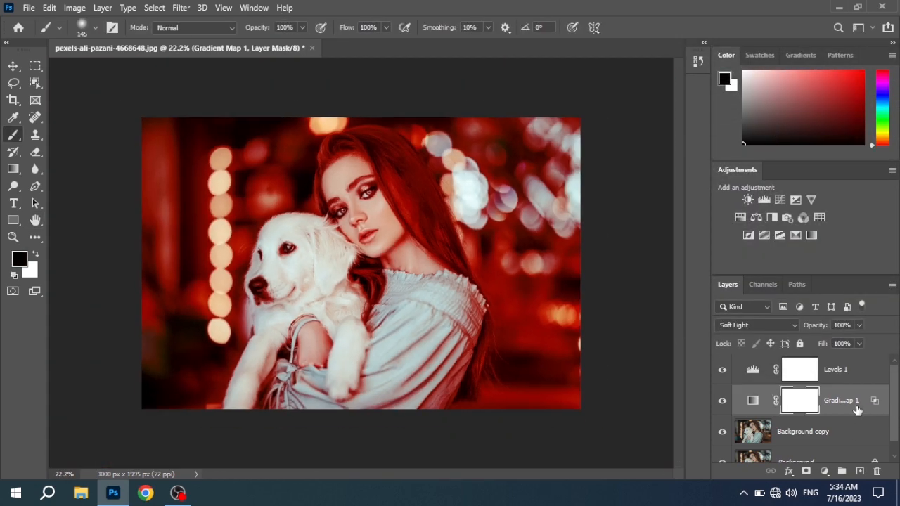
click(859, 411)
click(859, 325)
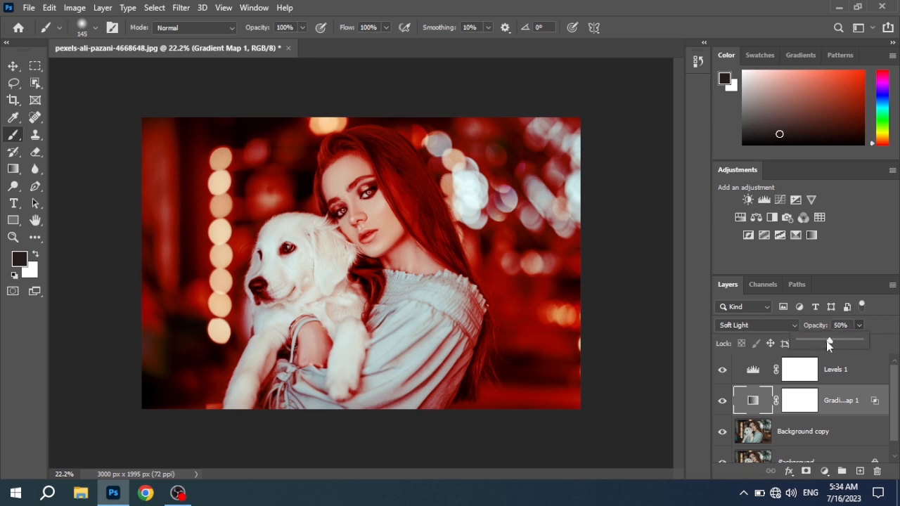
drag(827, 341, 829, 340)
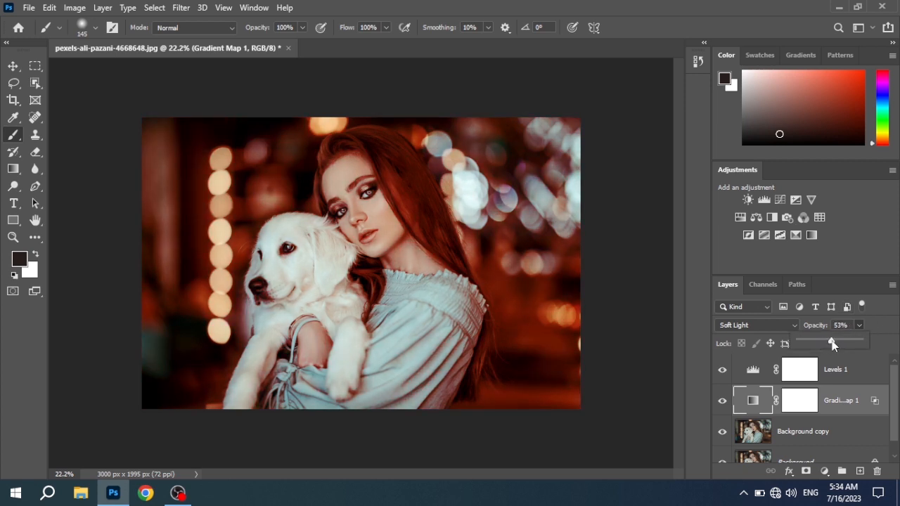
- Lower the Gradient Map 1 layer's opacity to 47%
drag(835, 342, 819, 341)
drag(825, 341, 827, 340)
click(863, 402)
- In the Levels 1 adjustment, fine-tune the shadow input, lower the highlight input slightly and darken the midtones a little, and close its properties
click(751, 369)
double_click(753, 373)
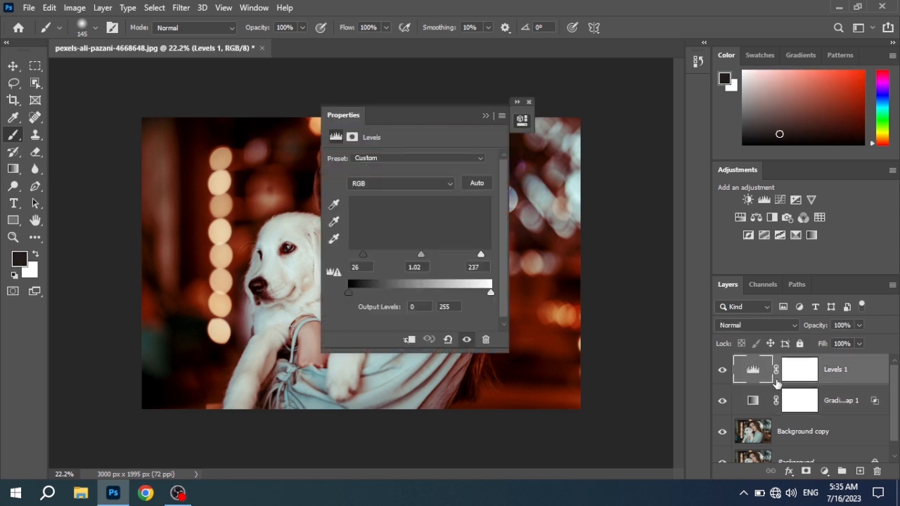
drag(432, 118, 669, 126)
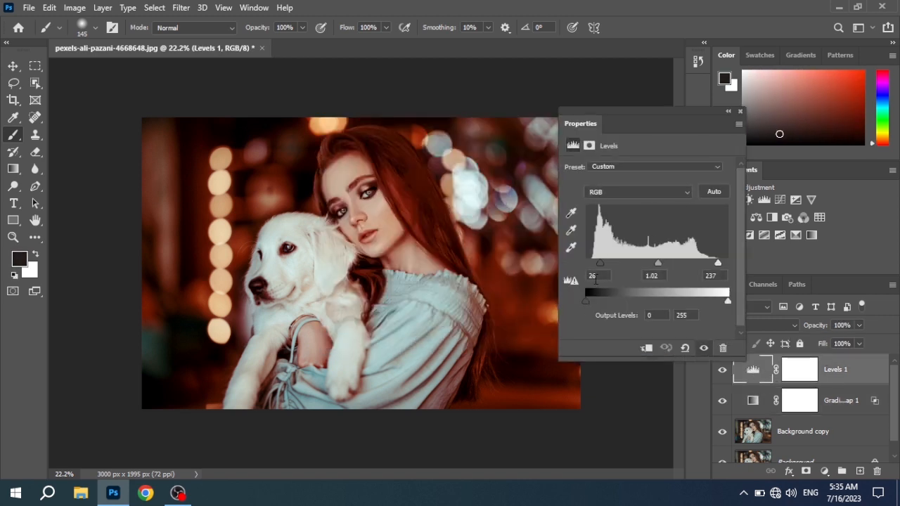
mouse_move(604, 267)
mouse_down()
mouse_move(591, 266)
mouse_move(599, 267)
mouse_up()
drag(717, 266, 712, 265)
drag(657, 265, 661, 265)
click(740, 112)
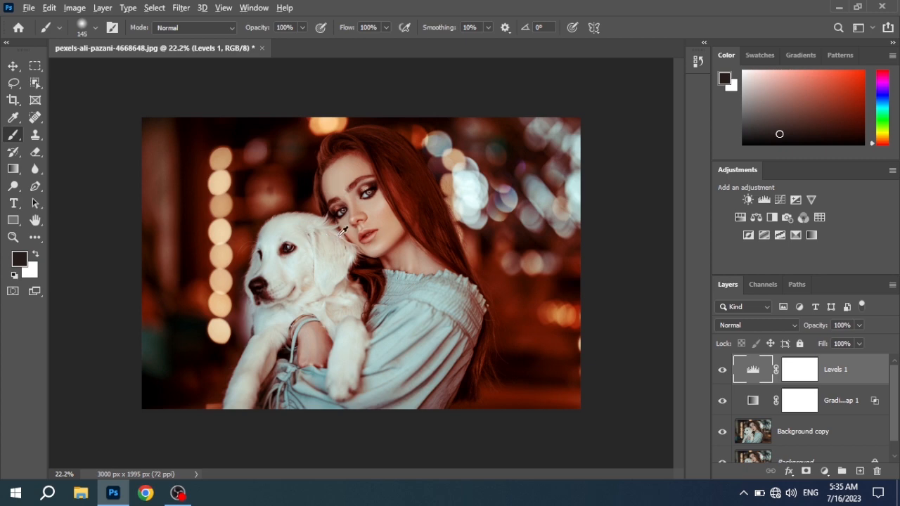
- Target Gradient Map 1's layer mask at the woman's face and prepare a large soft black brush with 23% flow
scroll(343, 232, up, 2)
scroll(376, 249, up, 3)
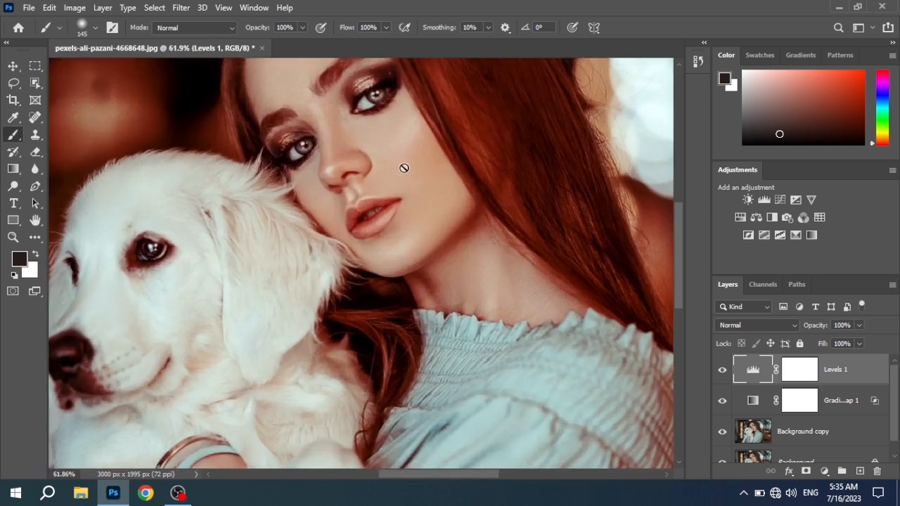
scroll(400, 161, up, 2)
drag(383, 130, 363, 277)
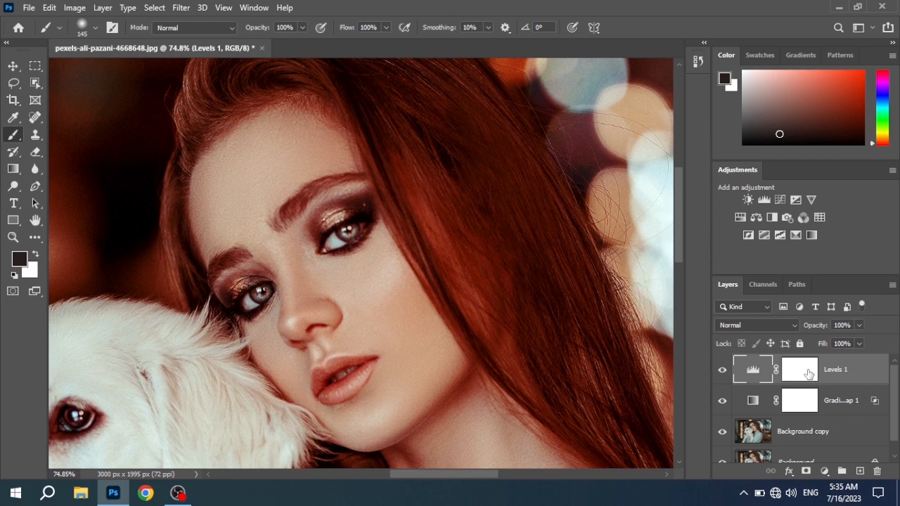
click(797, 403)
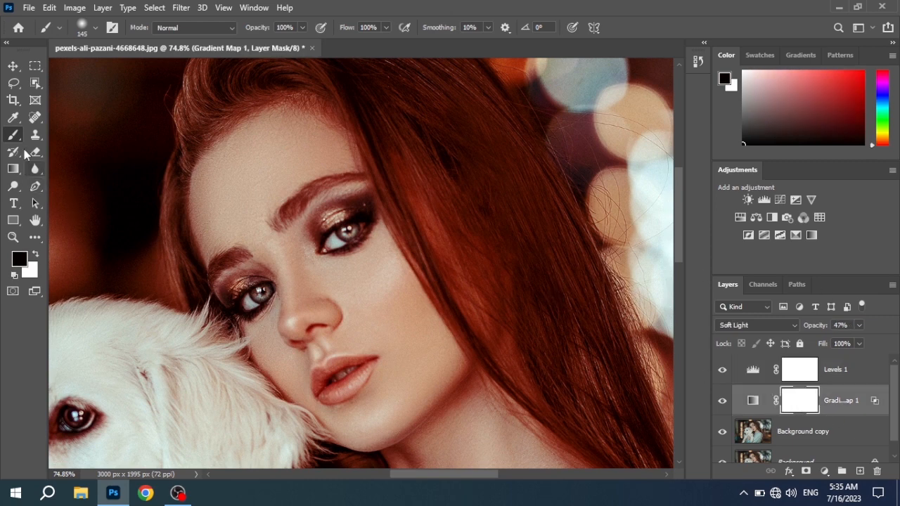
alt+right_click(394, 260)
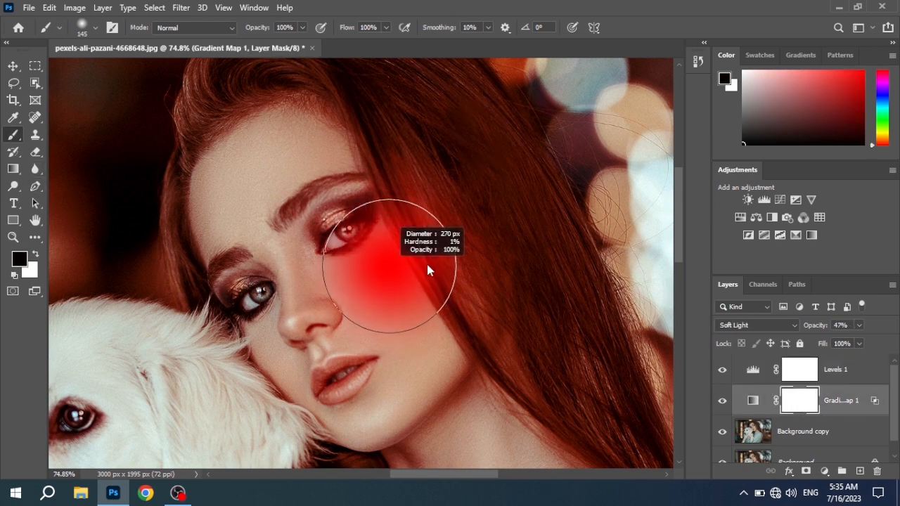
click(386, 28)
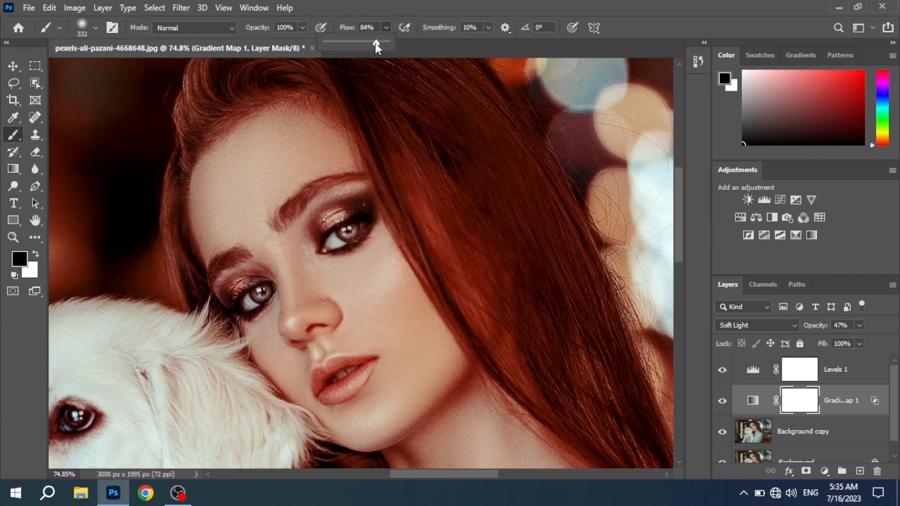
drag(337, 44, 340, 45)
alt+right_click(420, 184)
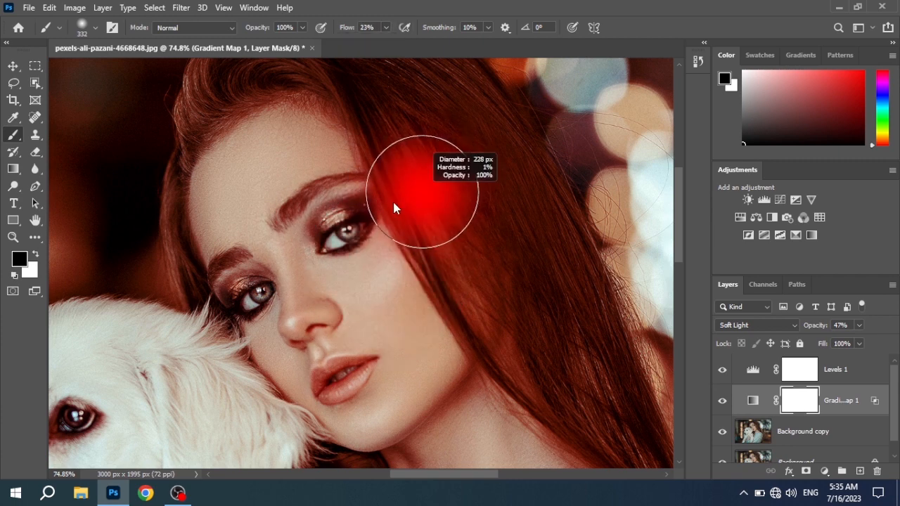
- Paint black on Gradient Map 1's mask over the woman's face, neck, hair and dress and over the dog, resizing the brush as needed
mouse_move(269, 133)
mouse_down()
mouse_move(216, 165)
mouse_move(220, 154)
mouse_move(232, 210)
mouse_move(345, 313)
mouse_move(400, 331)
mouse_move(281, 281)
mouse_move(376, 402)
mouse_move(442, 381)
mouse_up()
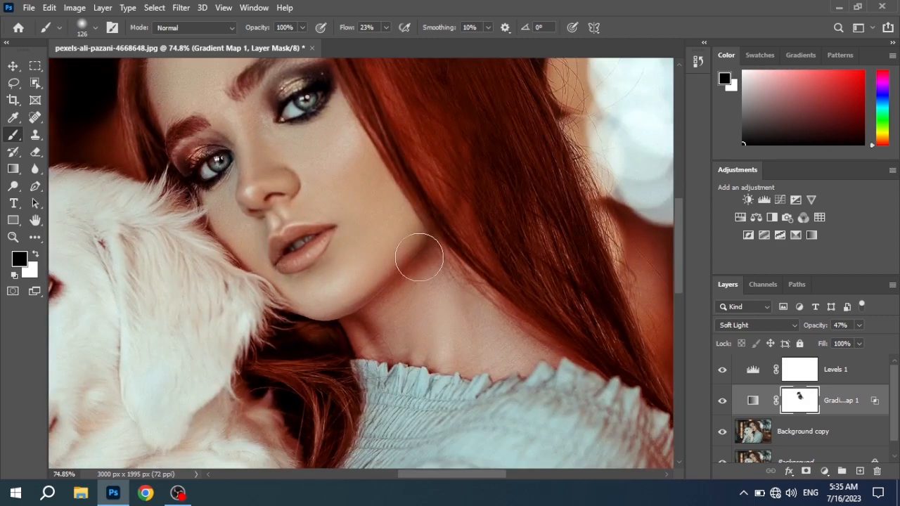
drag(418, 255, 381, 281)
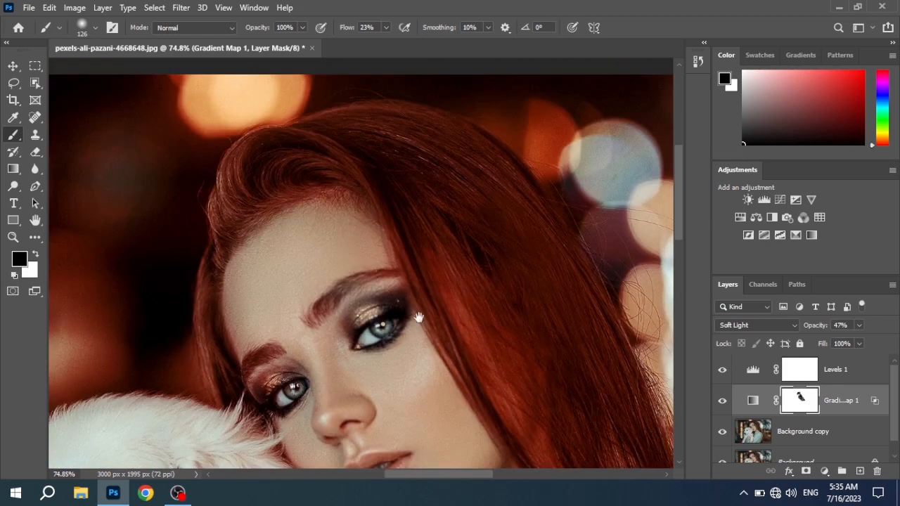
alt+right_click(382, 197)
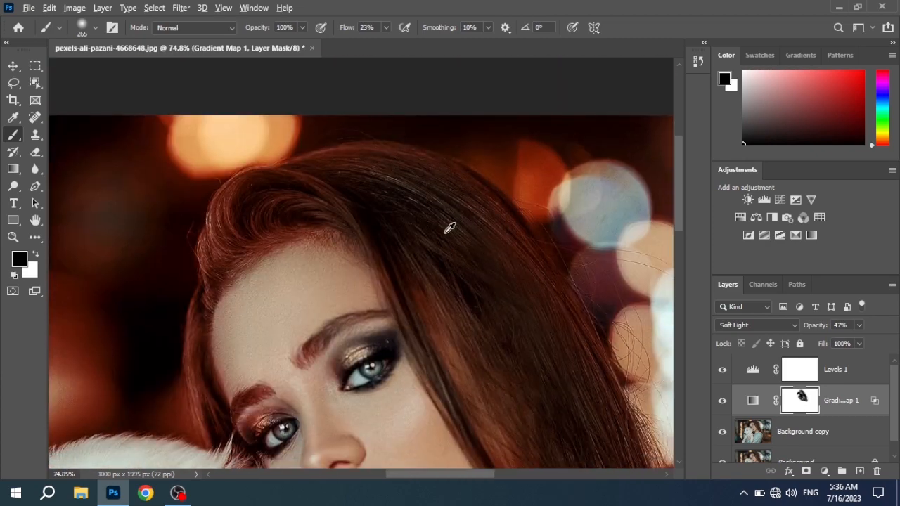
alt+right_click(466, 204)
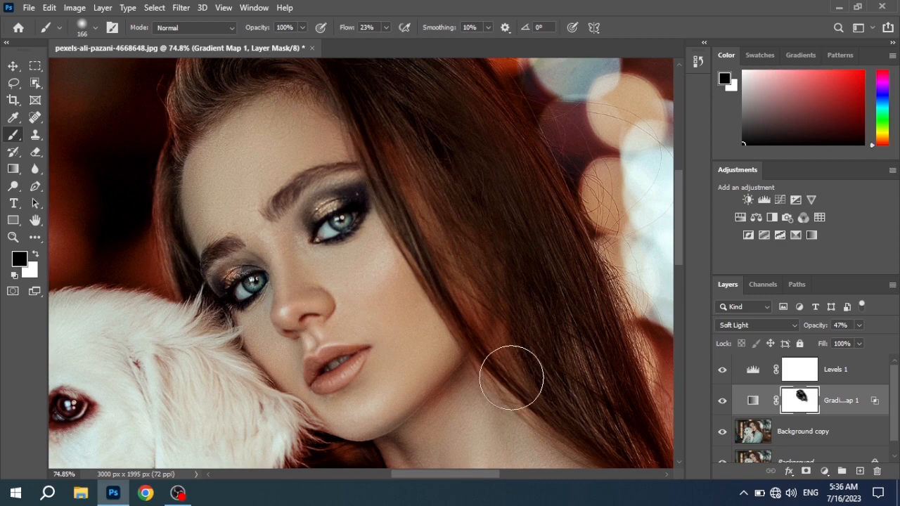
scroll(421, 394, down, 3)
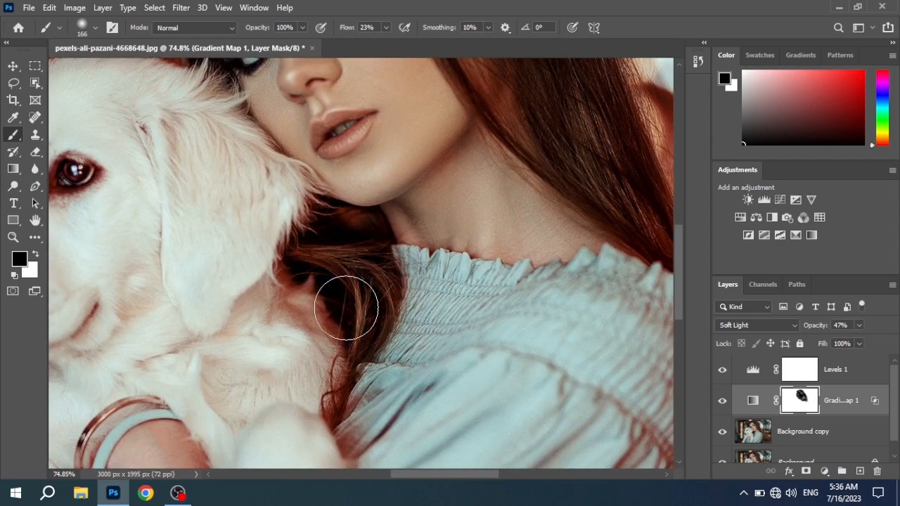
mouse_move(345, 307)
mouse_down()
mouse_move(311, 291)
mouse_move(342, 311)
mouse_up()
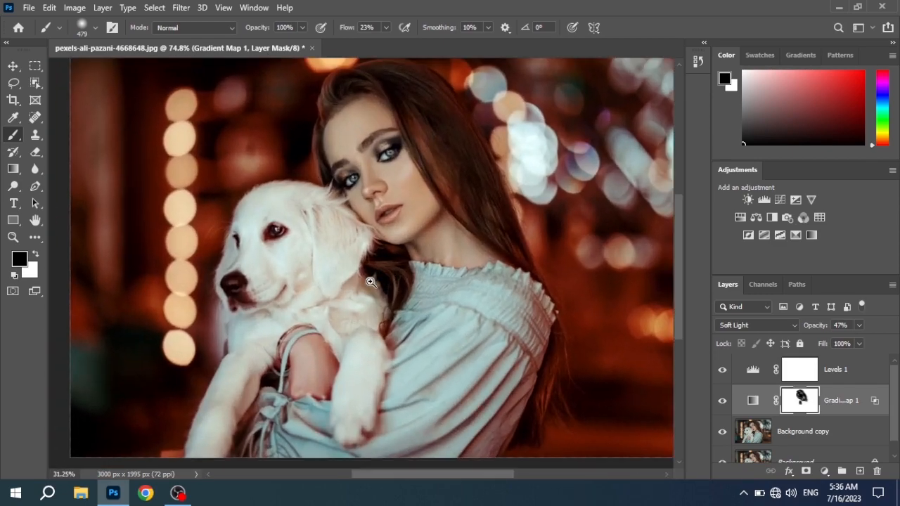
mouse_move(351, 267)
mouse_down()
mouse_move(383, 301)
mouse_move(425, 323)
mouse_up()
mouse_move(241, 272)
mouse_down()
mouse_move(303, 316)
mouse_move(273, 448)
mouse_move(483, 351)
mouse_move(419, 343)
mouse_up()
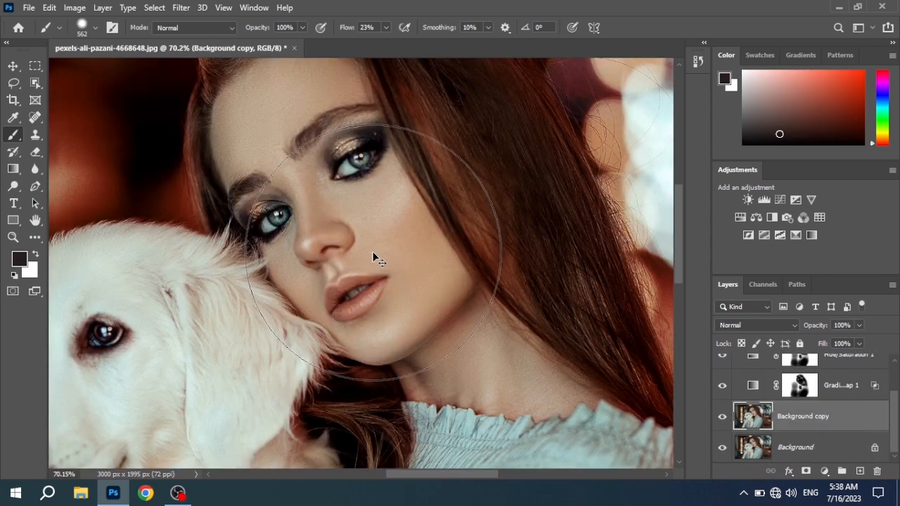
- Add a Hue/Saturation adjustment layer directly above the Background copy layer
click(825, 470)
click(528, 243)
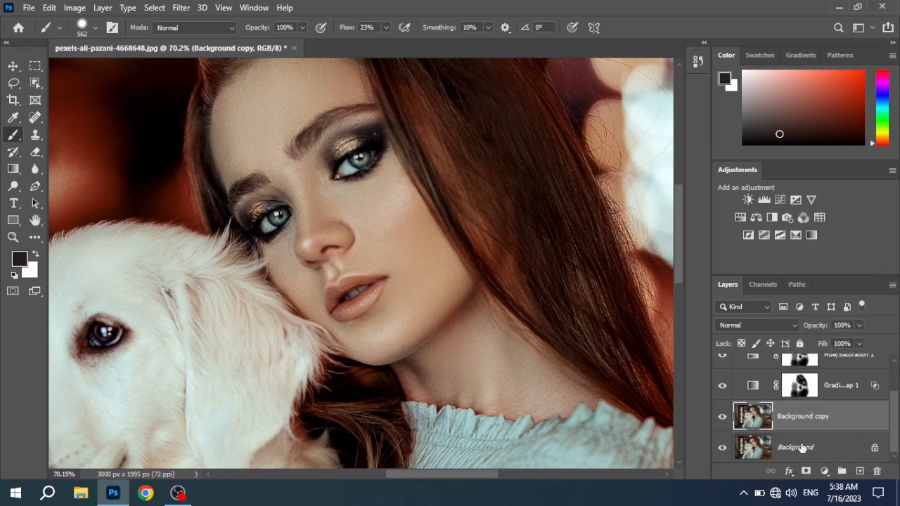
click(824, 471)
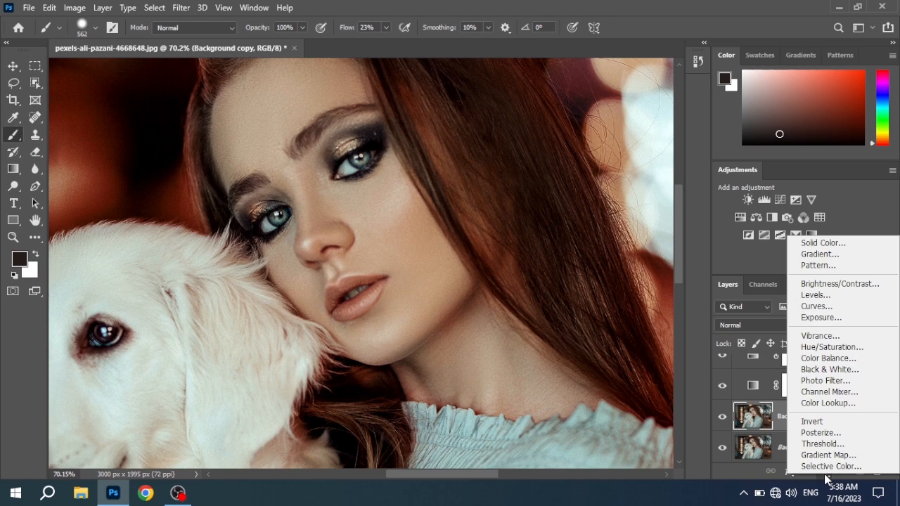
click(832, 347)
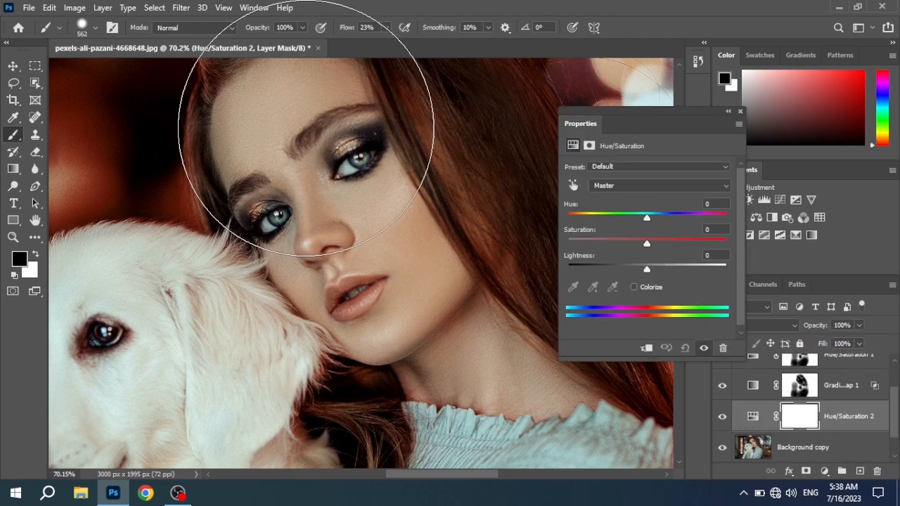
- Sample the forehead skin for an on-image saturation adjustment, raising Yellows to +43, and extend the range's lower falloff to 4°
drag(362, 167, 286, 186)
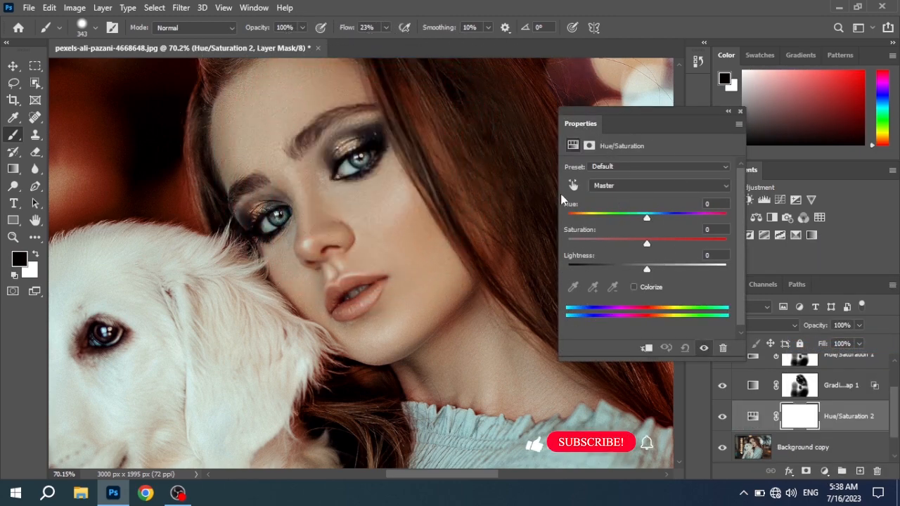
click(573, 185)
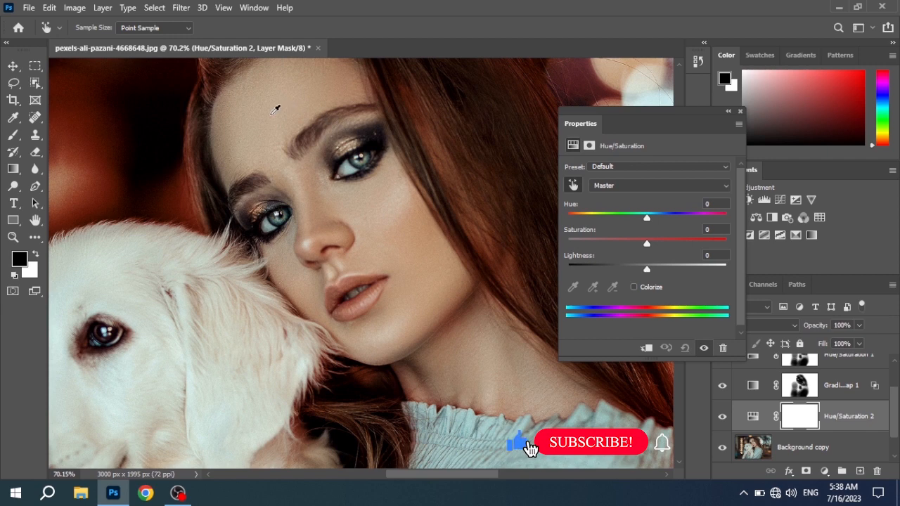
drag(275, 109, 298, 121)
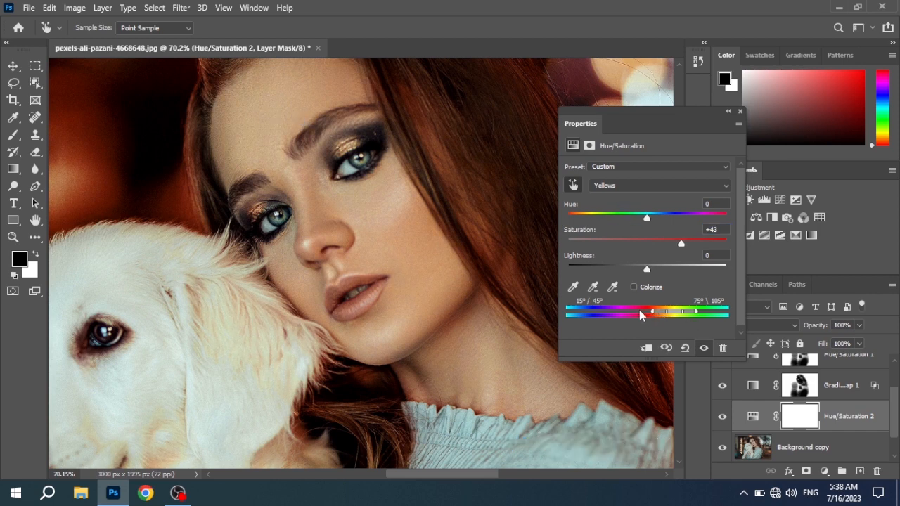
drag(647, 315, 651, 315)
scroll(443, 277, down, 4)
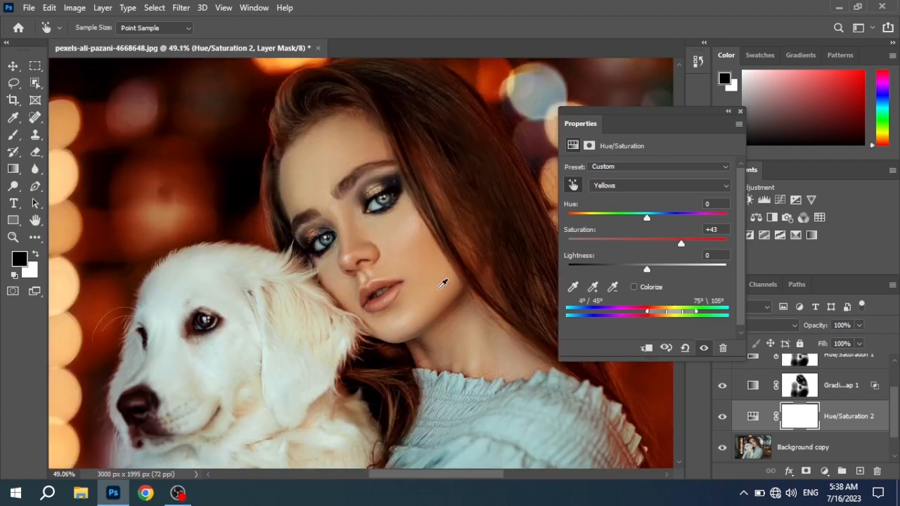
scroll(441, 270, up, 2)
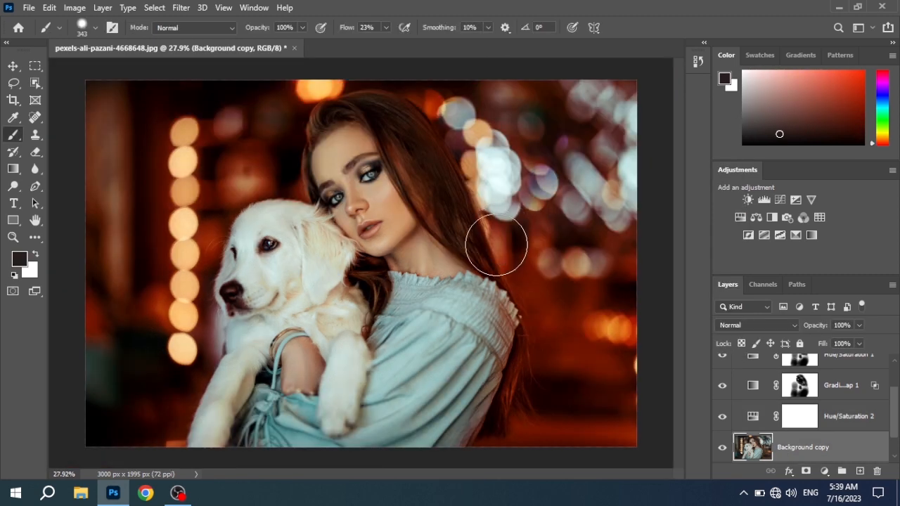
- Select the Gradient Map 1 layer and reduce its opacity to 32%
scroll(864, 368, up, 2)
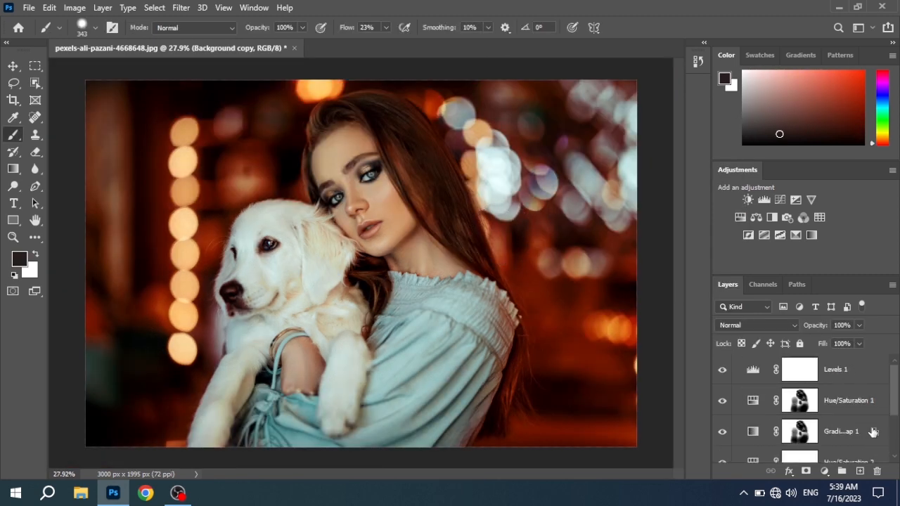
click(800, 430)
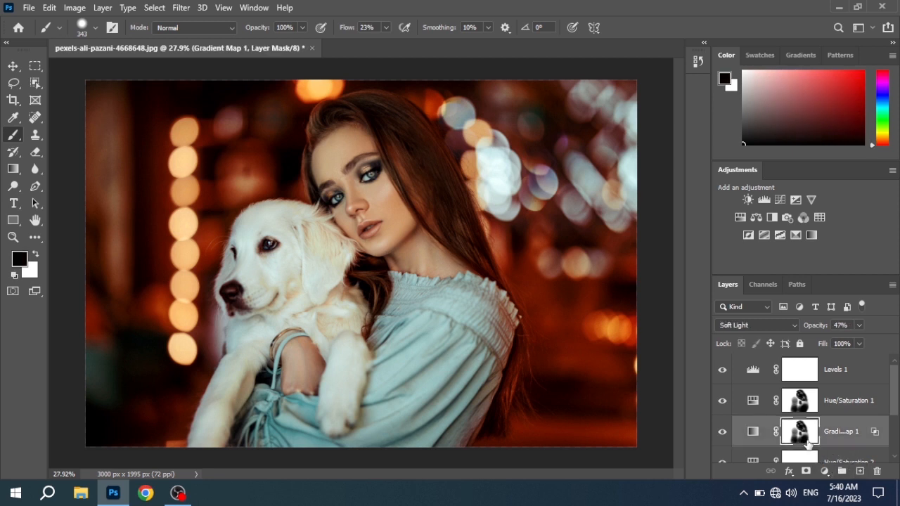
click(858, 324)
drag(830, 345, 850, 344)
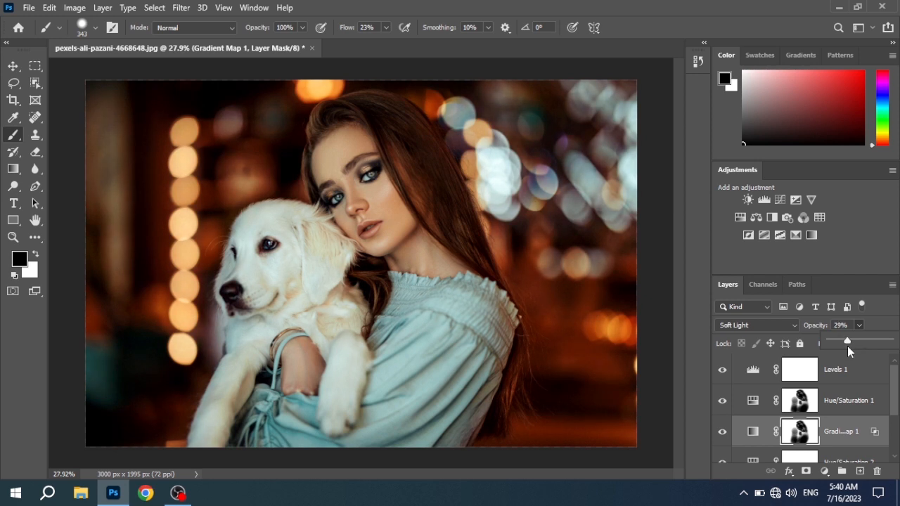
drag(847, 346, 848, 341)
- Edit Gradient Map 1's gradient, moving the orange-to-red midpoint to 66%, and apply it and close the properties
double_click(751, 430)
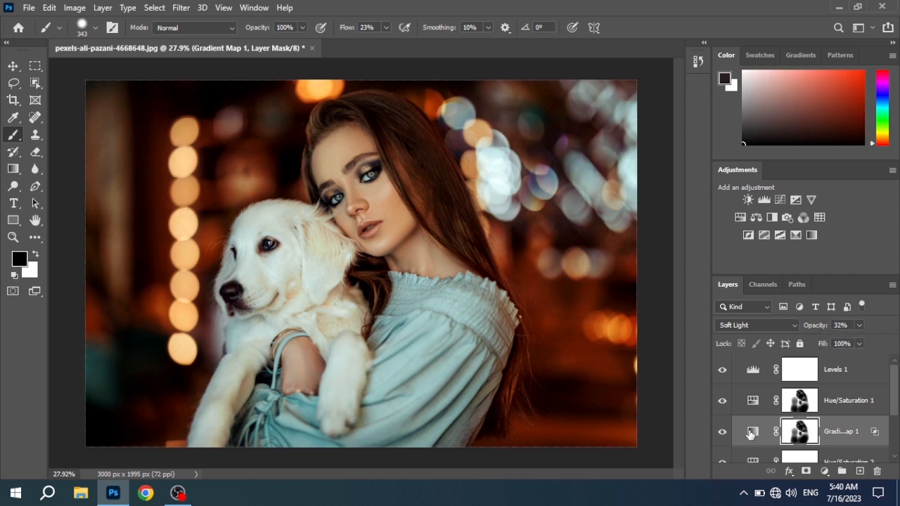
click(639, 171)
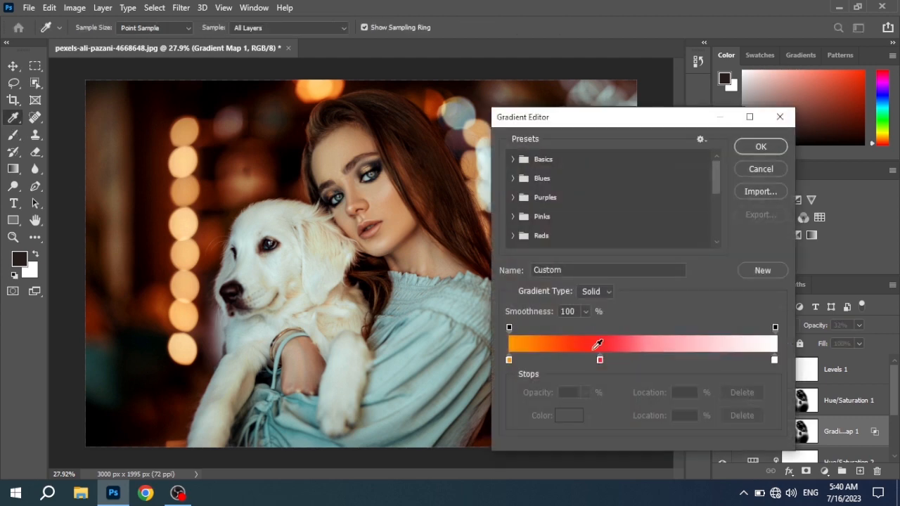
click(509, 360)
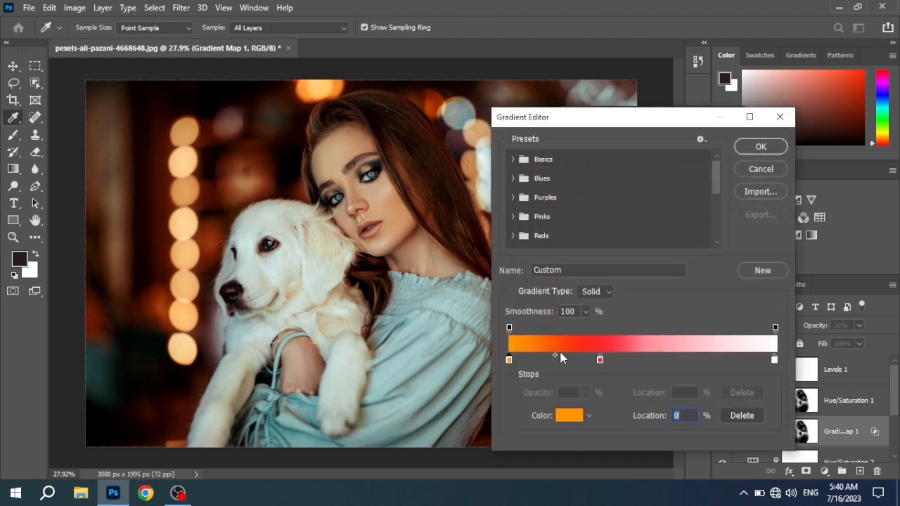
drag(555, 355, 570, 357)
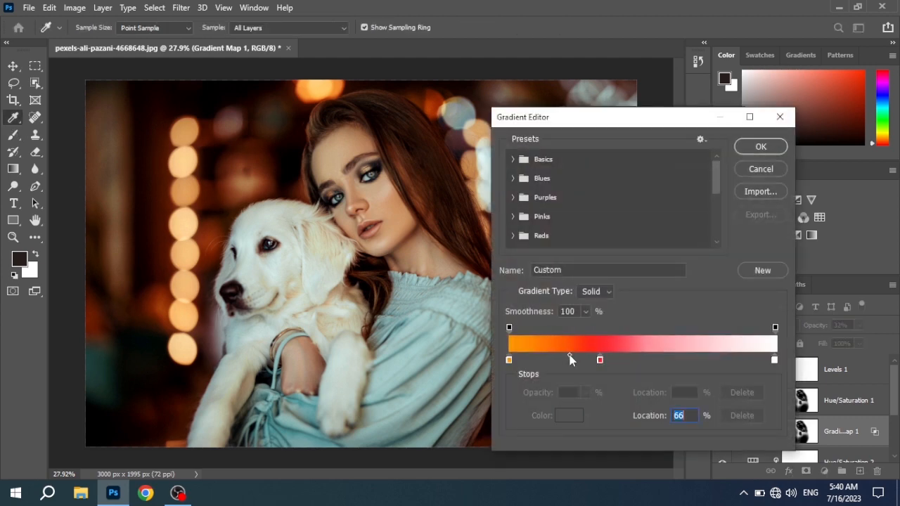
click(743, 152)
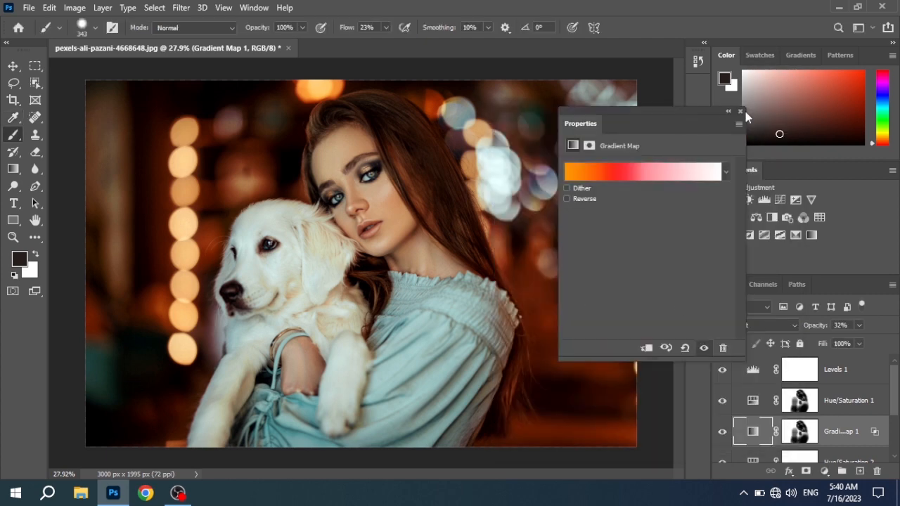
click(737, 117)
- Compare the original photo with the graded result by repeatedly toggling the visibility of every layer except Background
scroll(463, 325, down, 2)
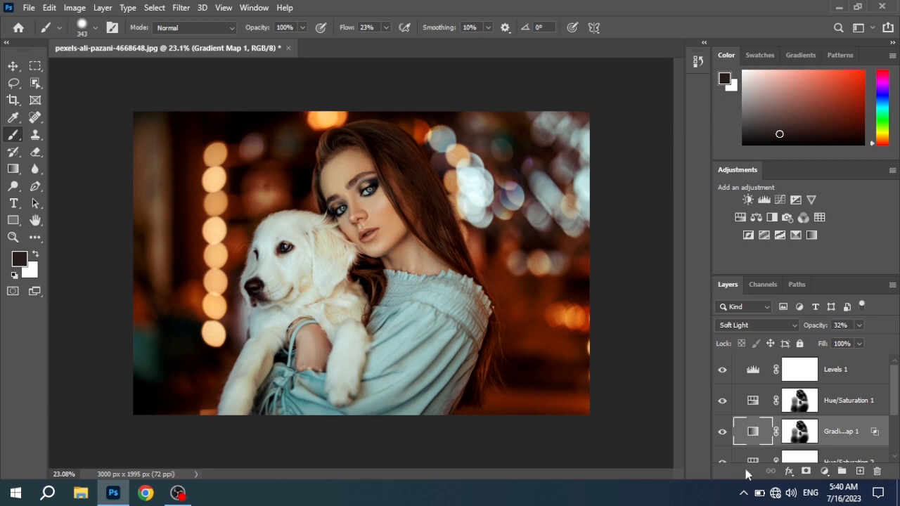
scroll(749, 421, down, 2)
scroll(749, 418, down, 1)
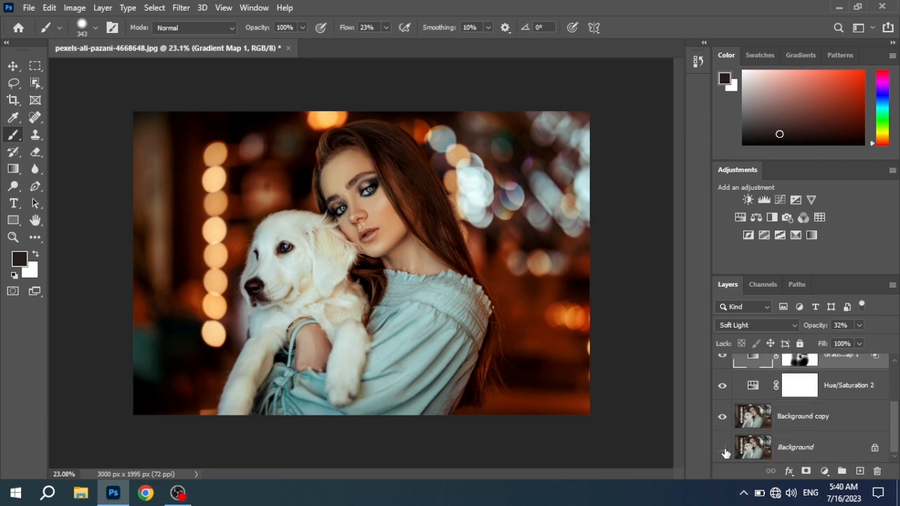
click(722, 448)
alt+click(721, 448)
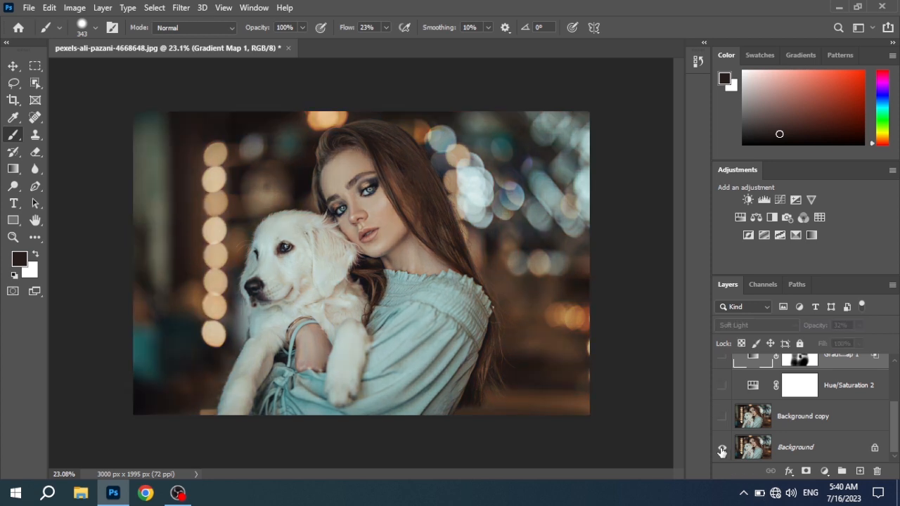
alt+click(722, 448)
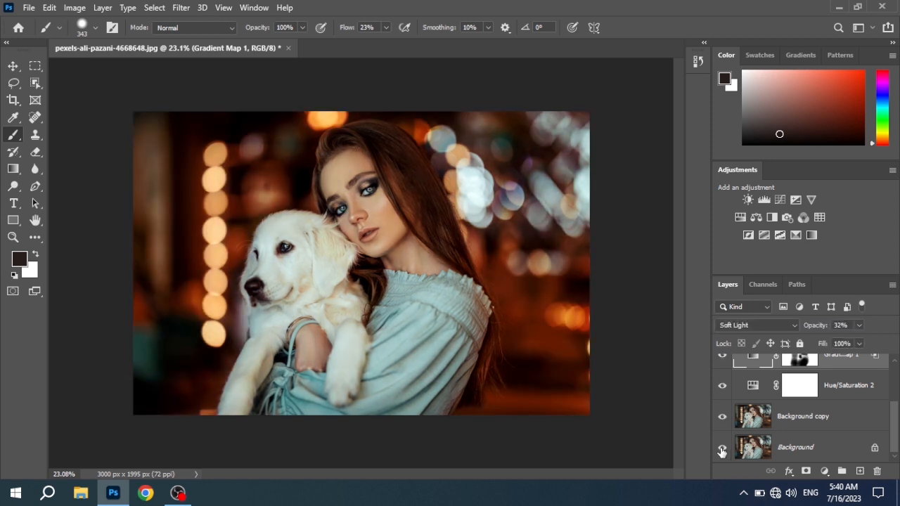
alt+click(721, 448)
alt+click(721, 447)
alt+click(721, 449)
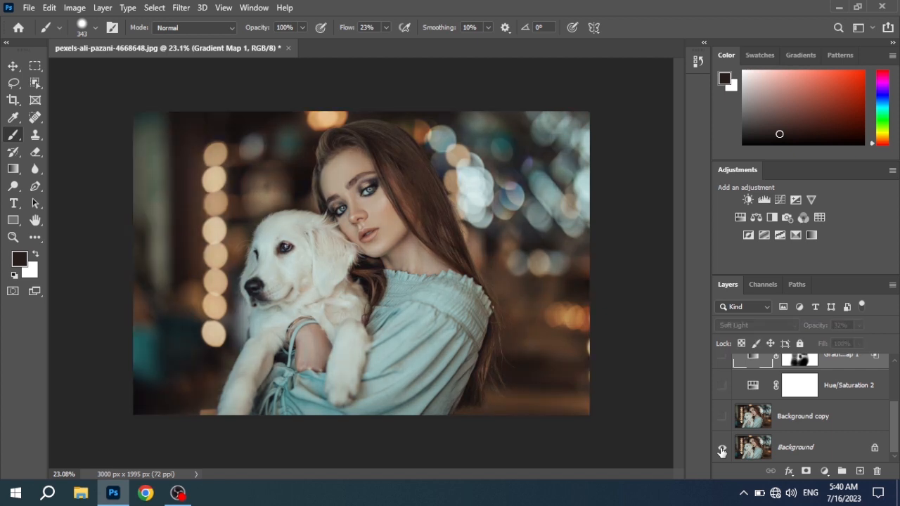
alt+click(722, 449)
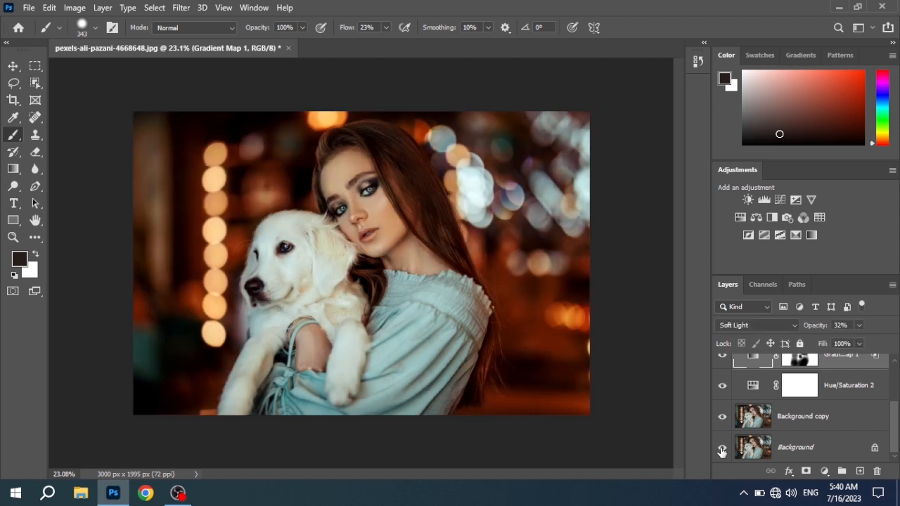